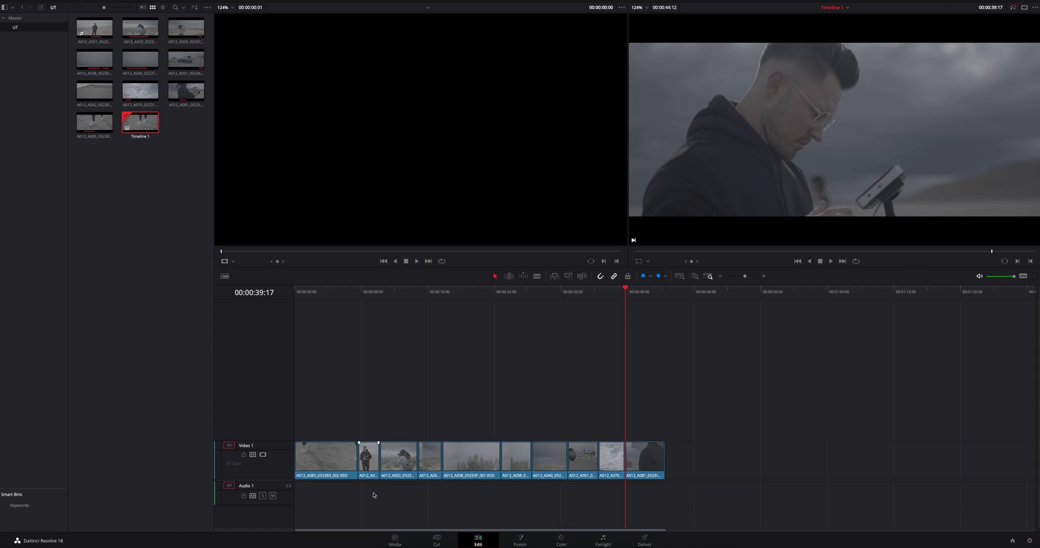
Scrub the playhead across Timeline 1's clips on the edit timeline.
{"action": "left_click_drag", "start_coordinate": [327, 297], "coordinate": [639, 338]}
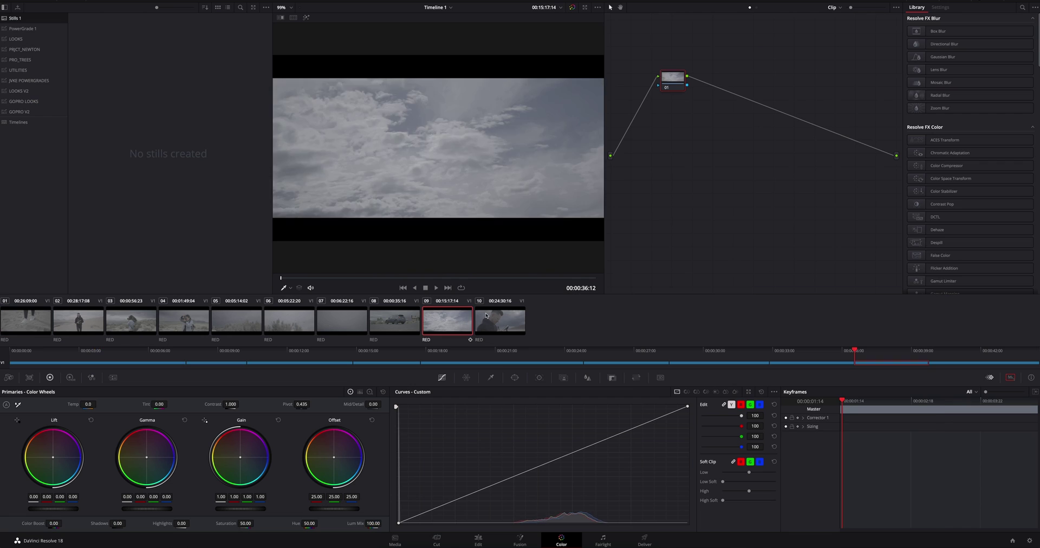
Load clip 01, the feet-on-sand shot, into the Color page viewer.
{"action": "left_click", "coordinate": [500, 321]}
{"action": "left_click", "coordinate": [43, 322]}
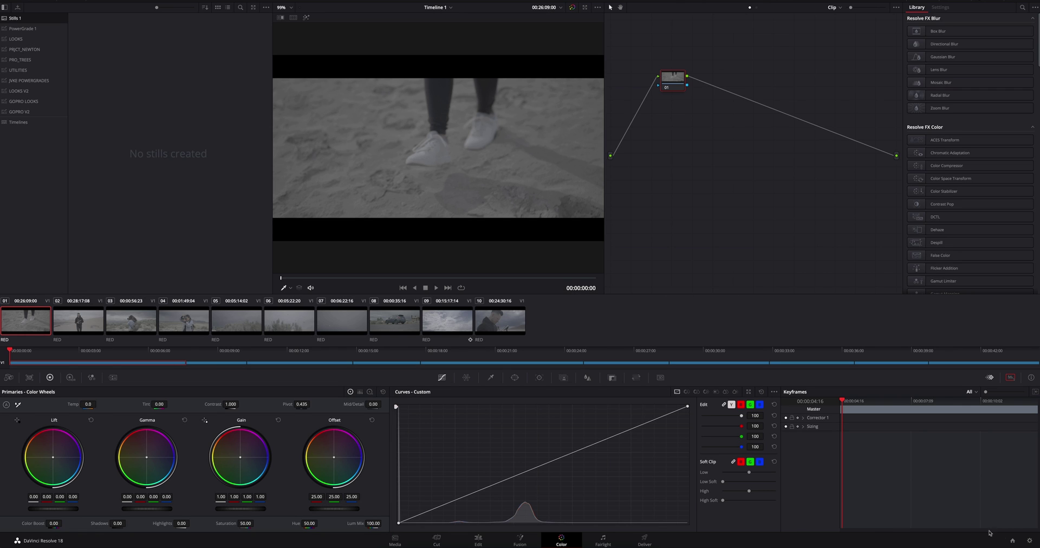
{"action": "left_click", "coordinate": [1029, 541]}
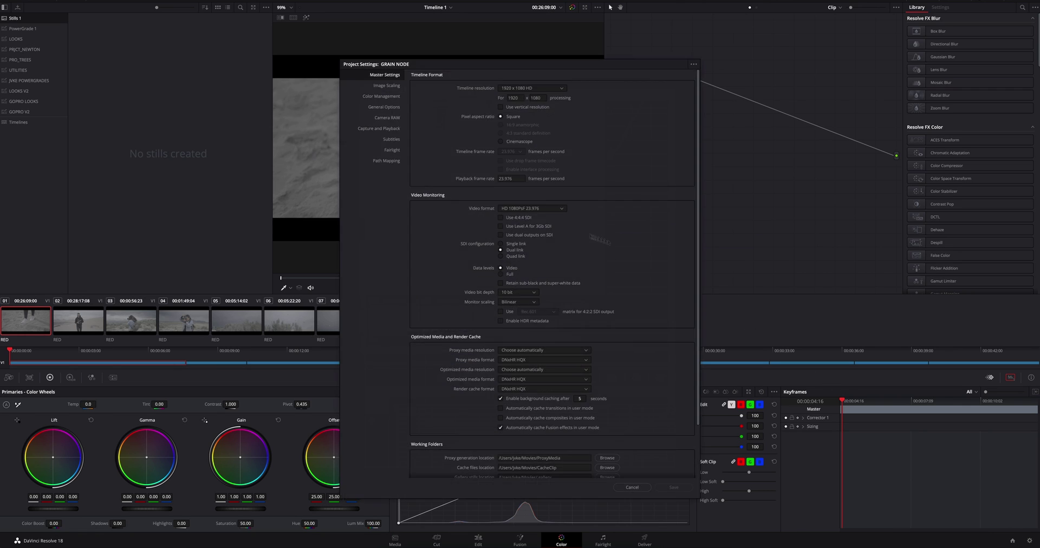
{"action": "left_click", "coordinate": [392, 98]}
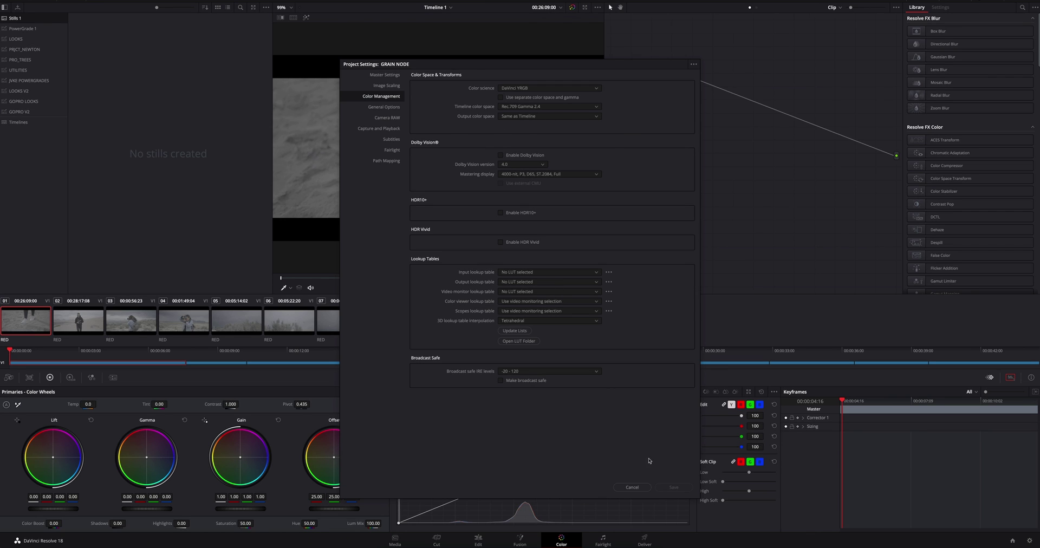
{"action": "left_click", "coordinate": [633, 486]}
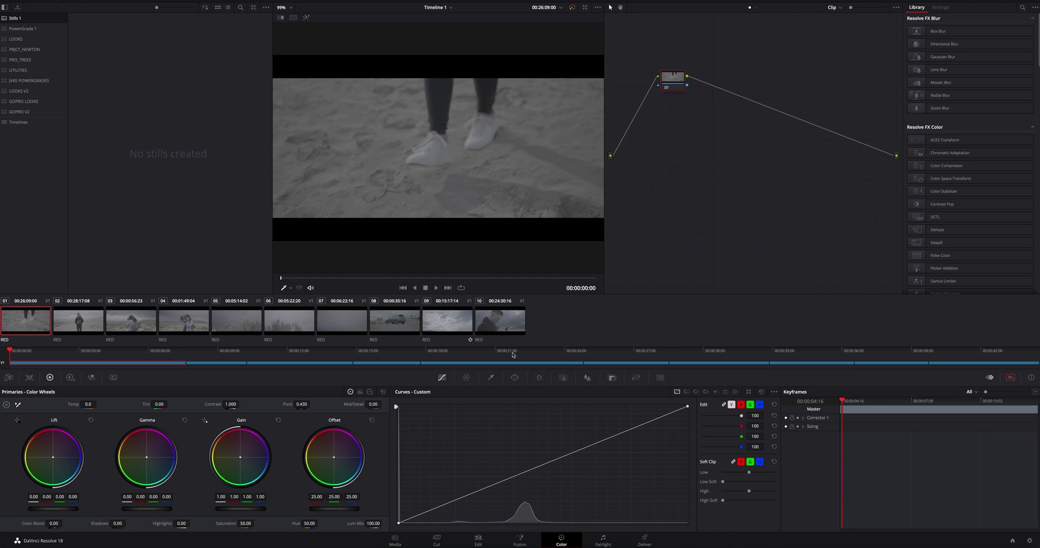
Add all ten clips to a new group named RED and switch the node editor to Group Pre-Clip.
{"action": "left_click", "coordinate": [508, 333], "text": "shift"}
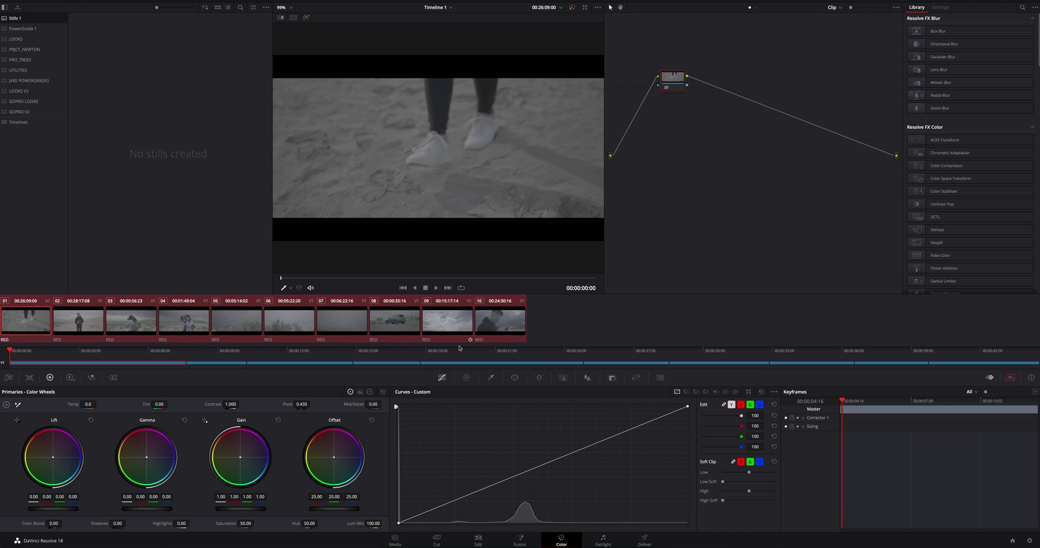
{"action": "right_click", "coordinate": [35, 322]}
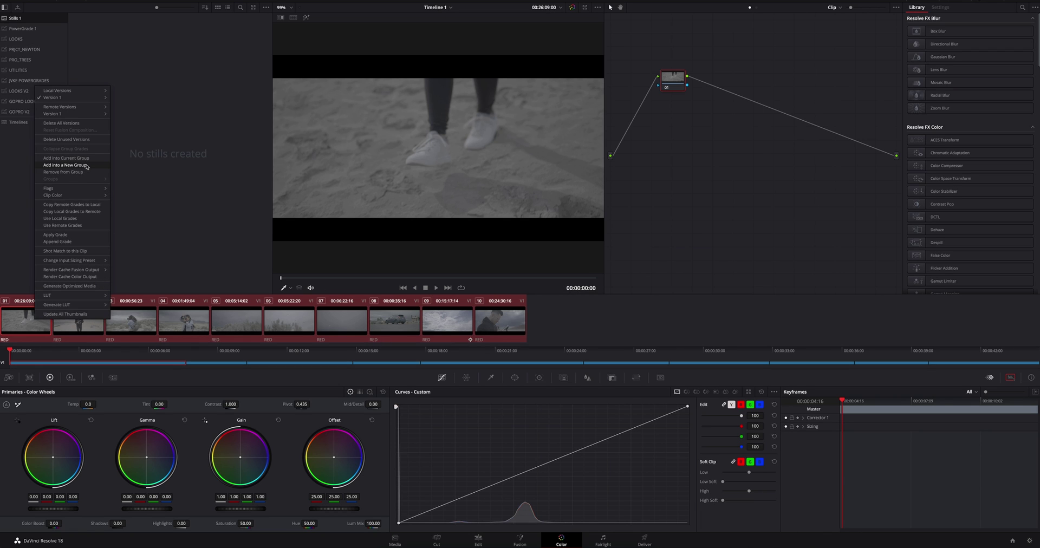
{"action": "left_click", "coordinate": [65, 165]}
{"action": "key", "text": "Return"}
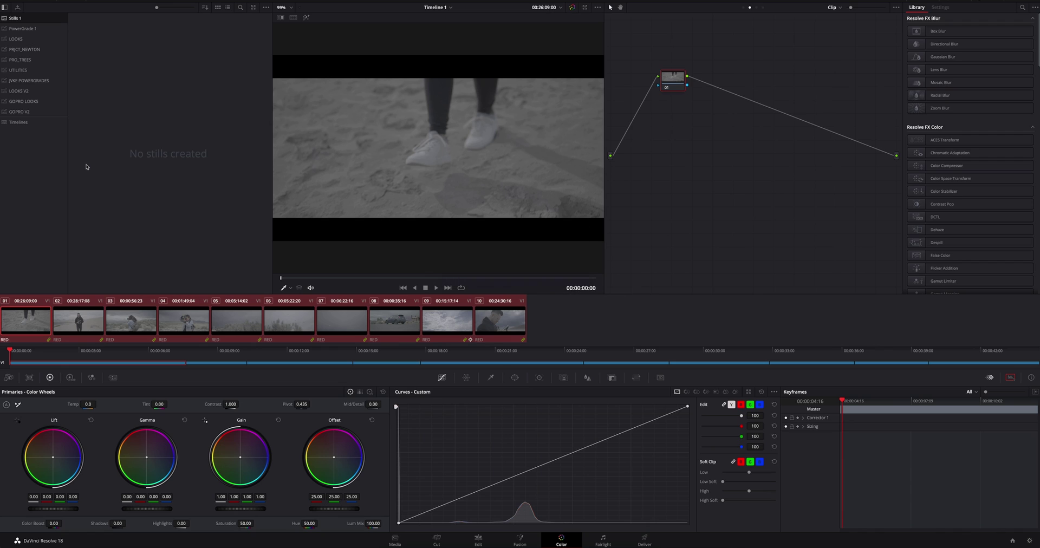
{"action": "left_click", "coordinate": [757, 8]}
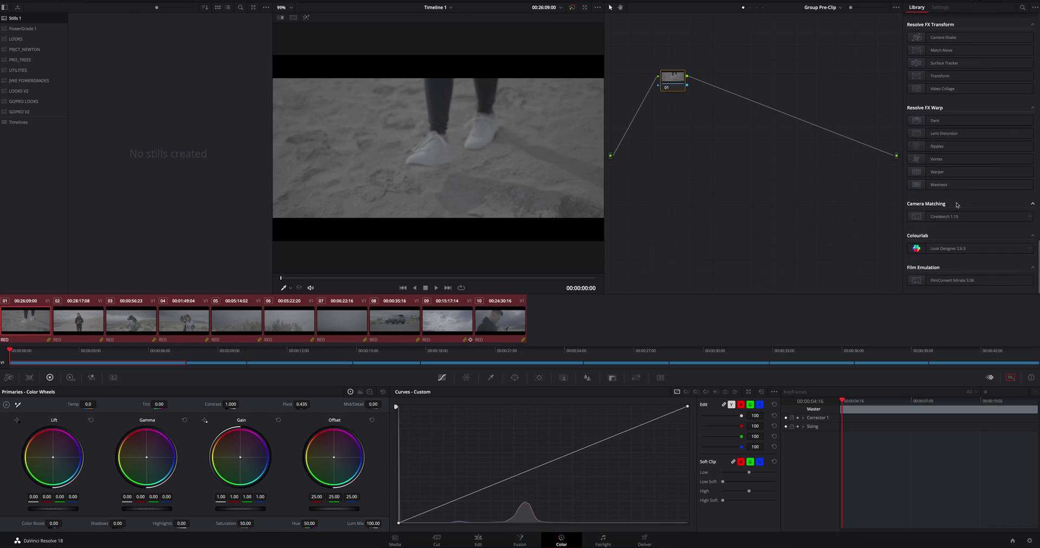
{"action": "left_click", "coordinate": [954, 222]}
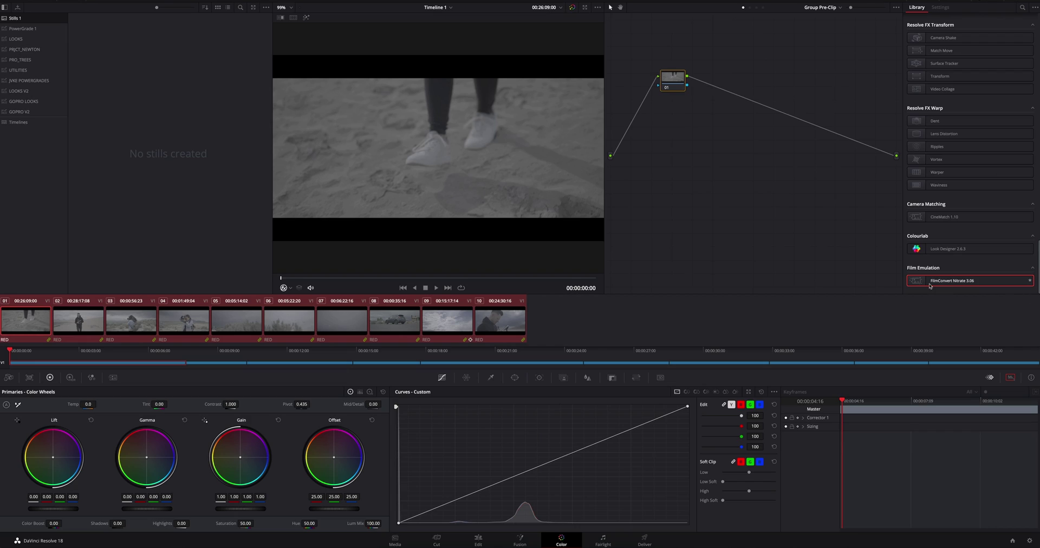
Pick the Look Designer effect in the Effects Library.
{"action": "left_click", "coordinate": [964, 253]}
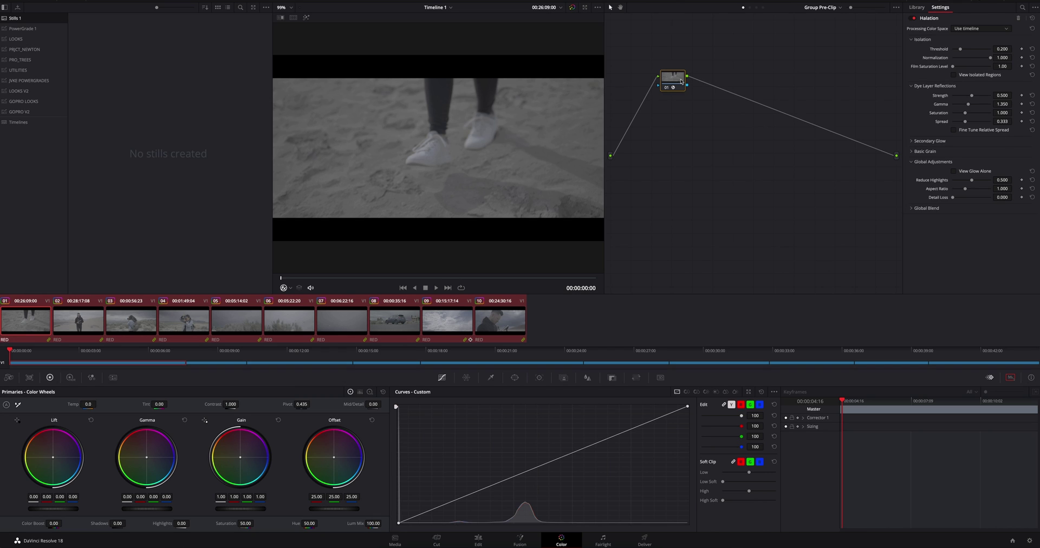
Browse the Processing Color Space list for the group's effect.
{"action": "left_click", "coordinate": [958, 29]}
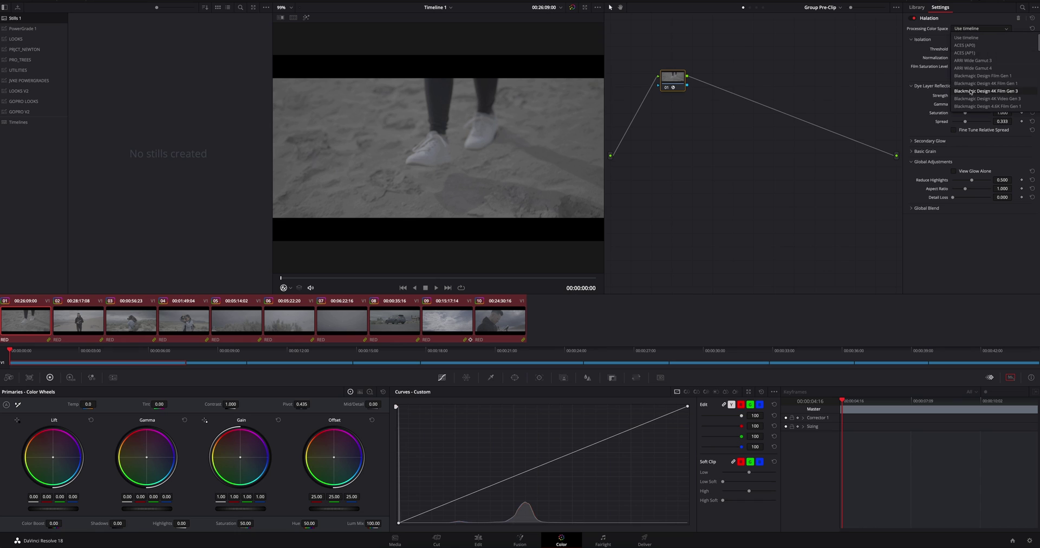
{"action": "scroll", "coordinate": [975, 97], "scroll_direction": "down", "scroll_amount": 3}
{"action": "scroll", "coordinate": [975, 97], "scroll_direction": "down", "scroll_amount": 3}
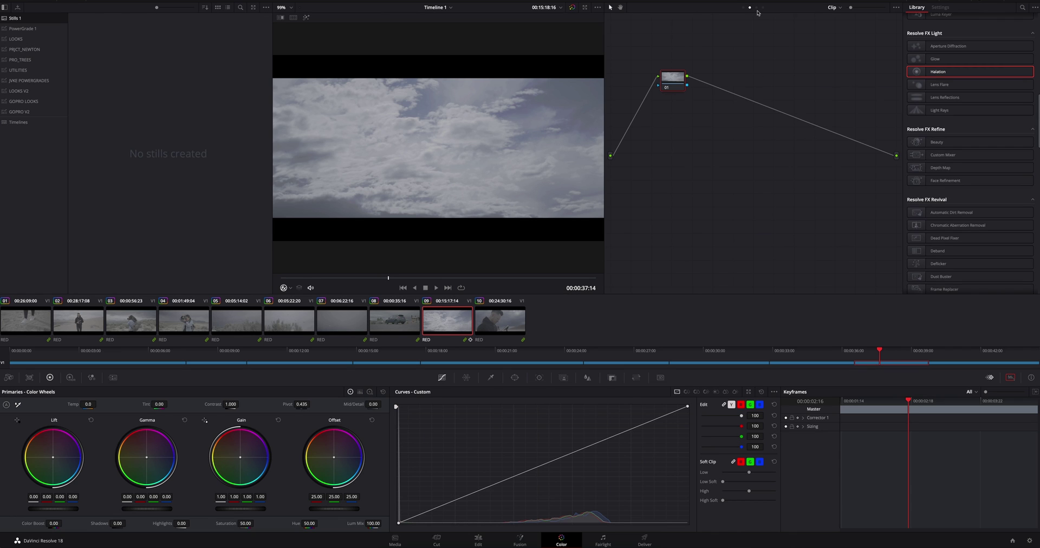
Apply FilmConvert Nitrate to Post-Clip node 01 with Grain Strength 0.
{"action": "scroll", "coordinate": [953, 244], "scroll_direction": "down", "scroll_amount": 10}
{"action": "left_click_drag", "start_coordinate": [952, 277], "coordinate": [677, 76]}
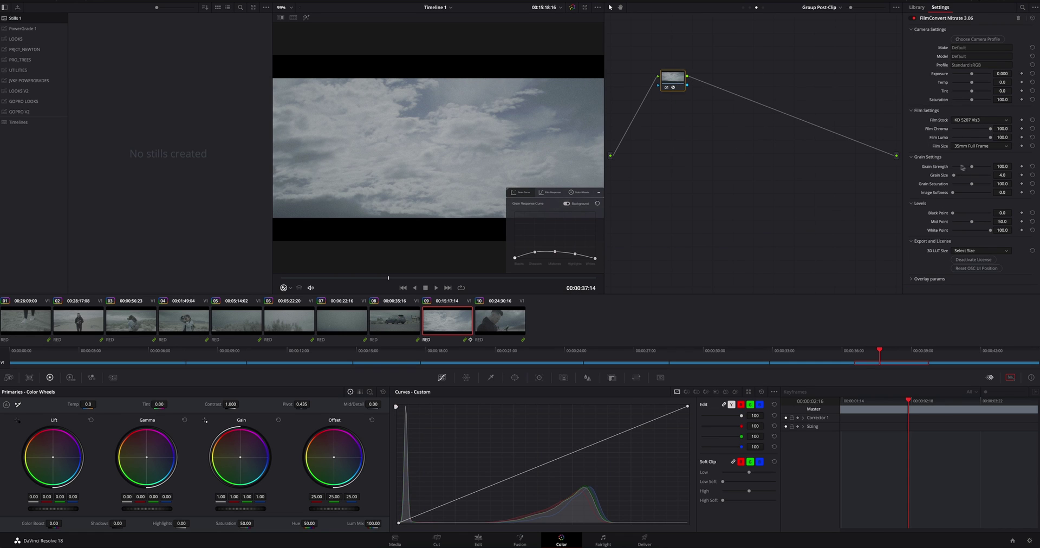
{"action": "left_click_drag", "start_coordinate": [962, 168], "coordinate": [946, 181]}
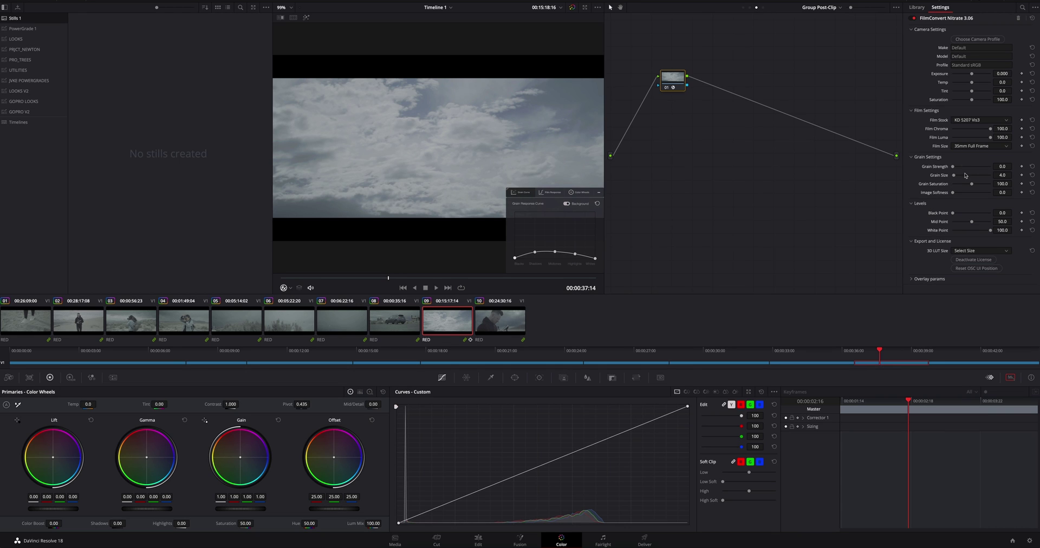
Set the camera profile to Red Komodo, RedWideGamutRGB - Log3G10, then return to Clip level.
{"action": "left_click", "coordinate": [967, 39]}
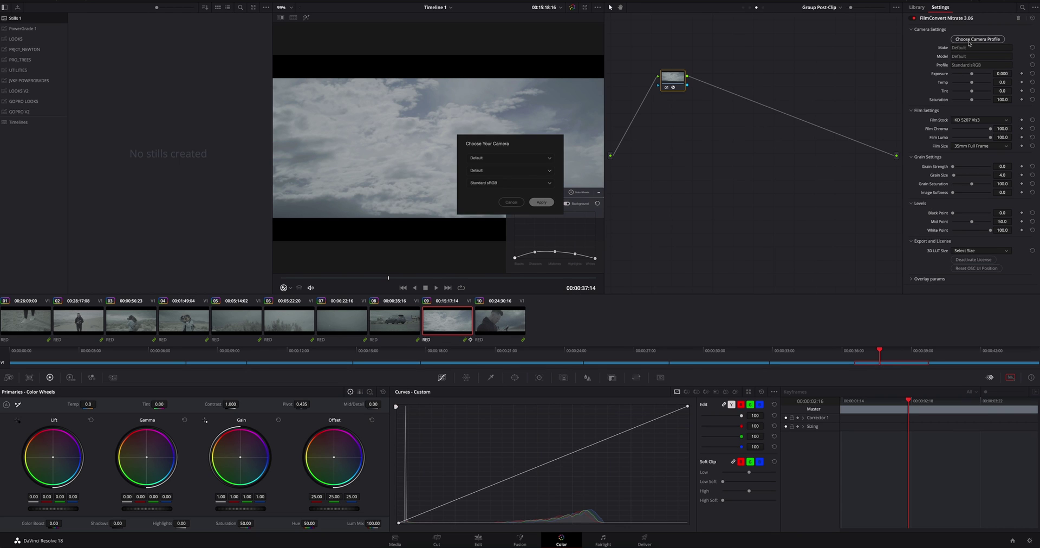
{"action": "left_click", "coordinate": [493, 160]}
{"action": "left_click", "coordinate": [498, 238]}
{"action": "left_click", "coordinate": [499, 173]}
{"action": "left_click", "coordinate": [491, 207]}
{"action": "left_click", "coordinate": [490, 183]}
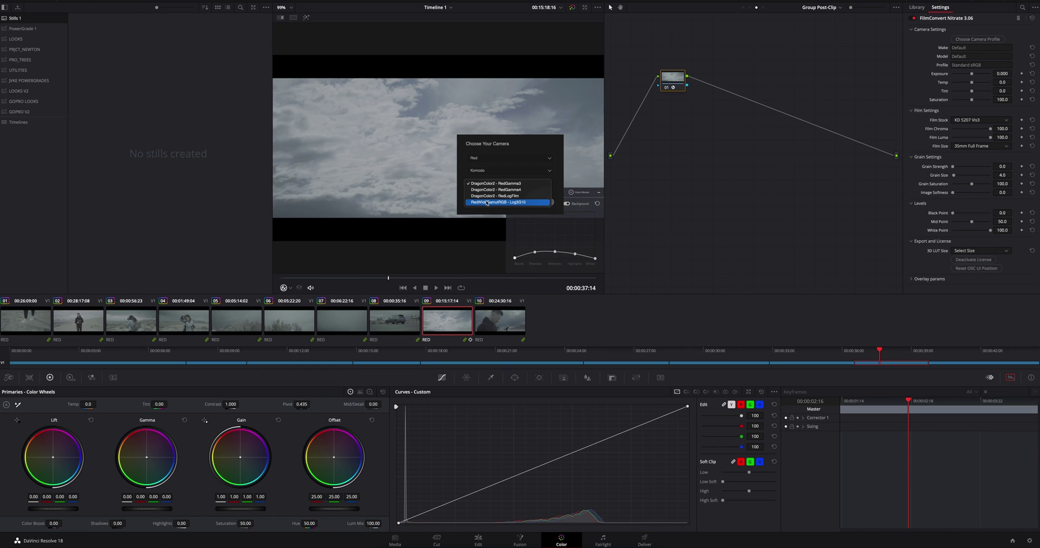
{"action": "left_click", "coordinate": [511, 203]}
{"action": "left_click", "coordinate": [533, 205]}
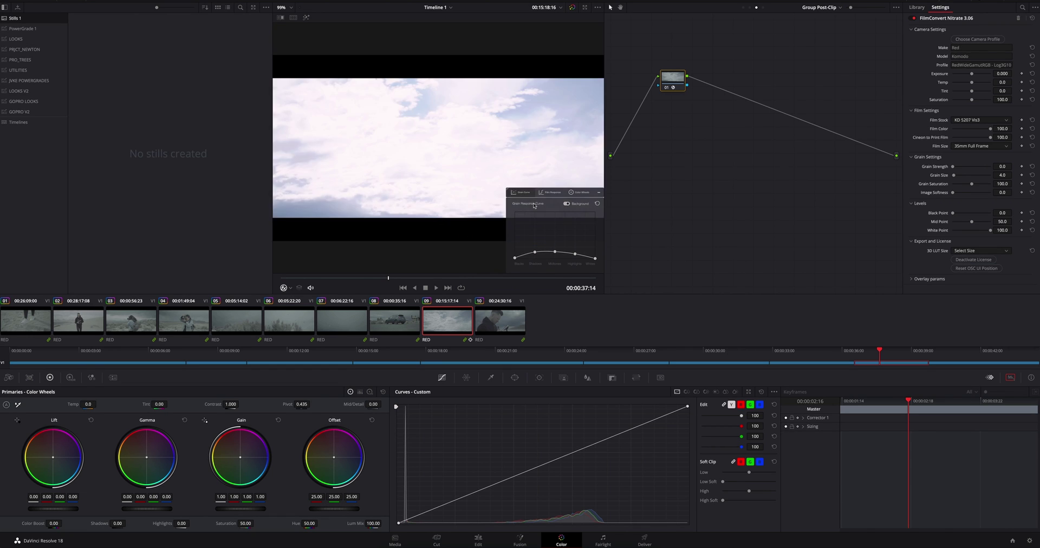
{"action": "left_click", "coordinate": [597, 194]}
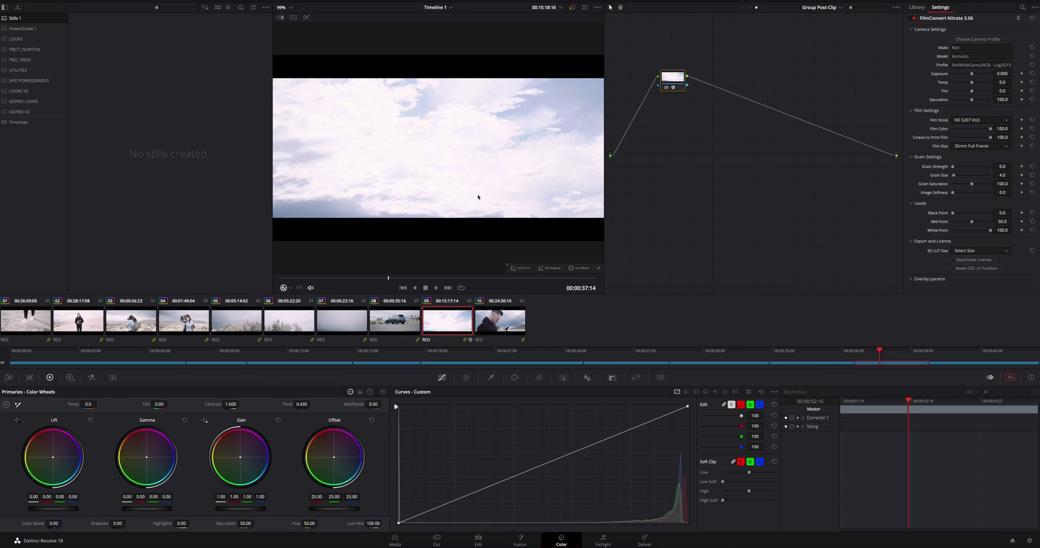
{"action": "key", "text": "ctrl+z"}
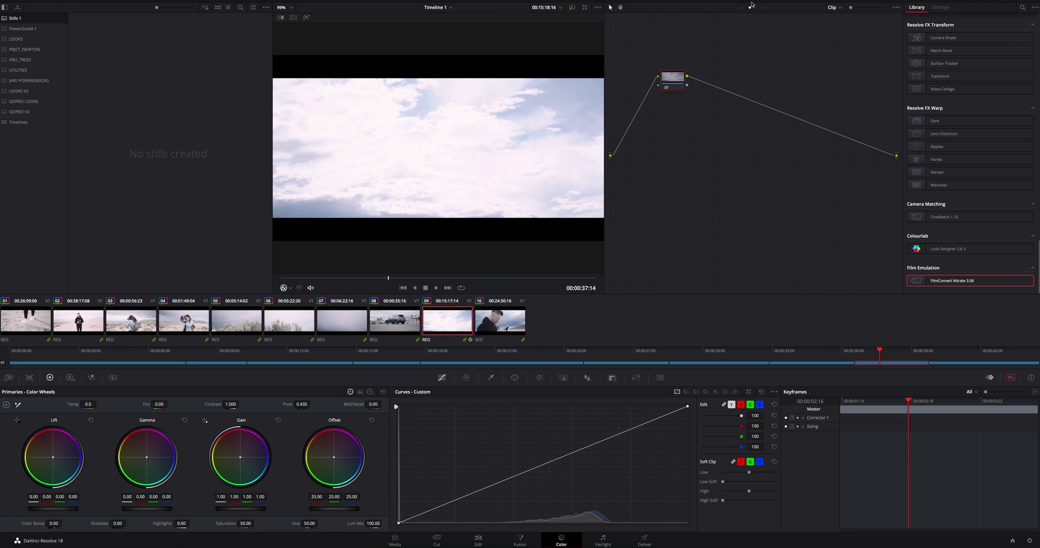
Pull clip 09's Offset down to 1.25 and show the RGB parade scopes.
{"action": "left_click_drag", "start_coordinate": [666, 91], "coordinate": [650, 147]}
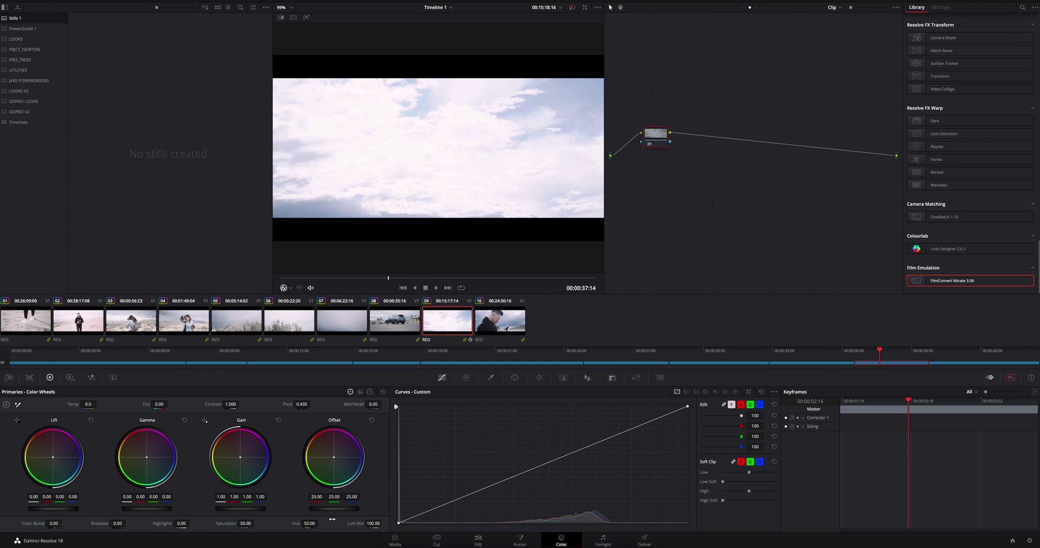
{"action": "left_click_drag", "start_coordinate": [313, 509], "coordinate": [353, 511]}
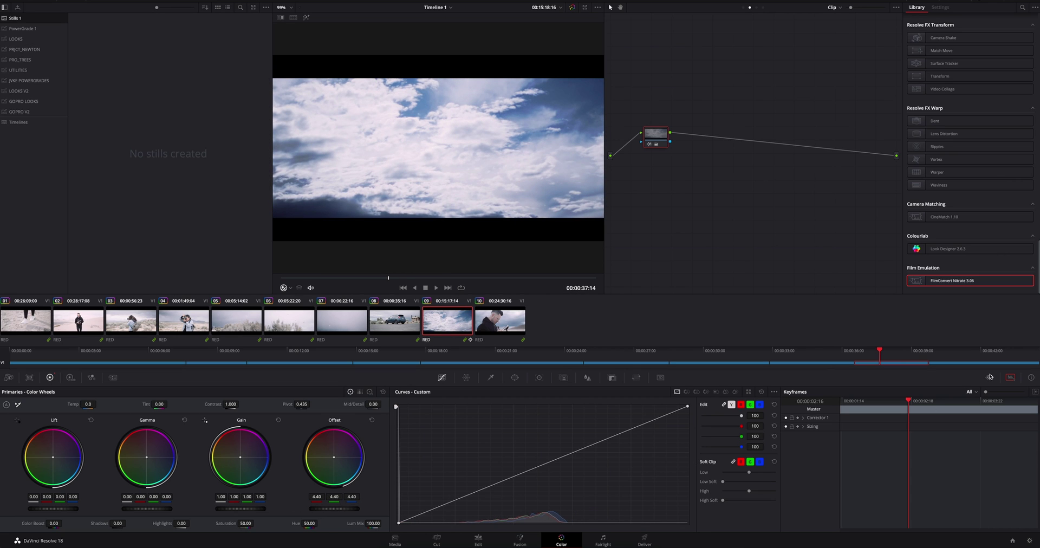
{"action": "left_click", "coordinate": [1010, 377]}
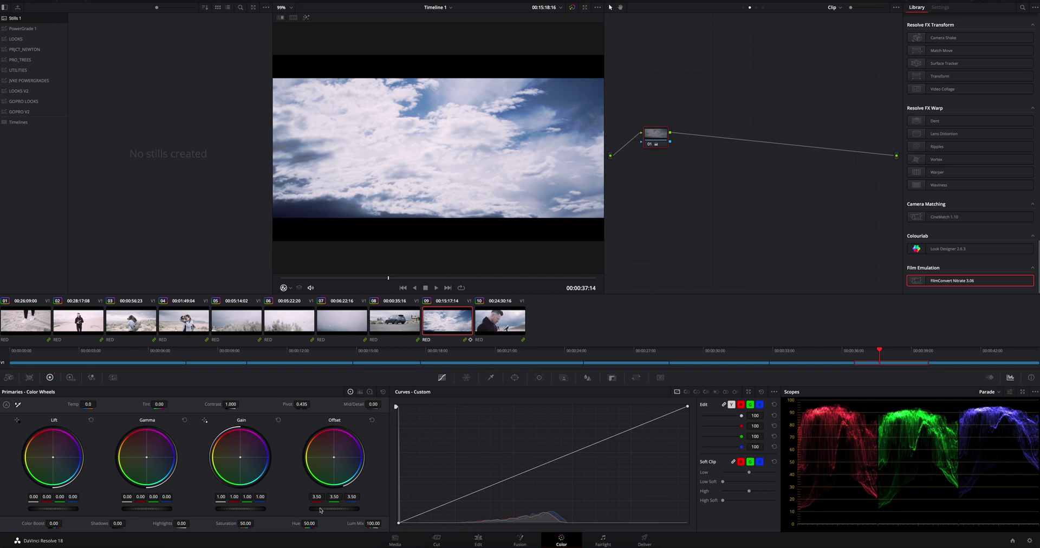
{"action": "left_click_drag", "start_coordinate": [321, 509], "coordinate": [287, 512]}
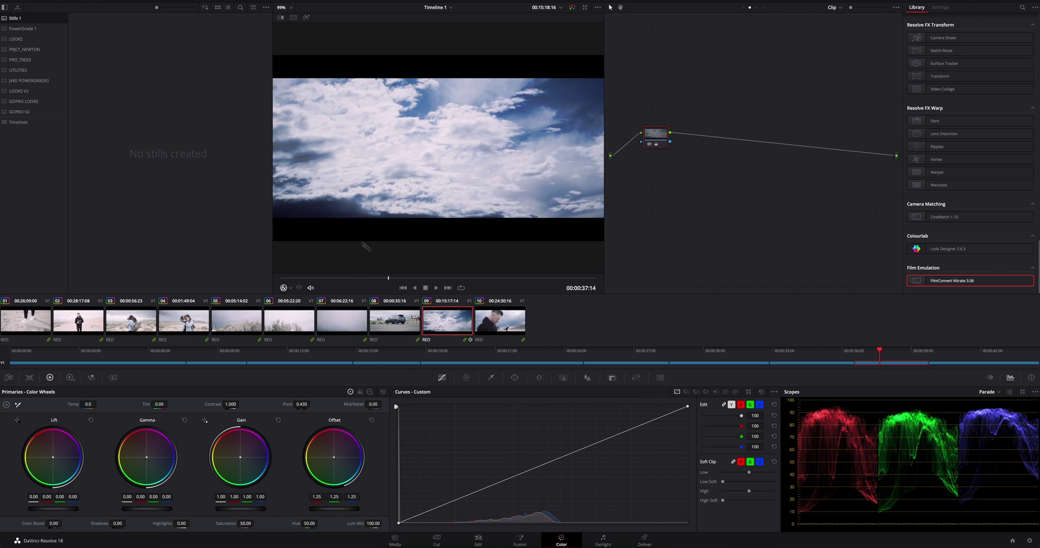
{"action": "left_click", "coordinate": [395, 321]}
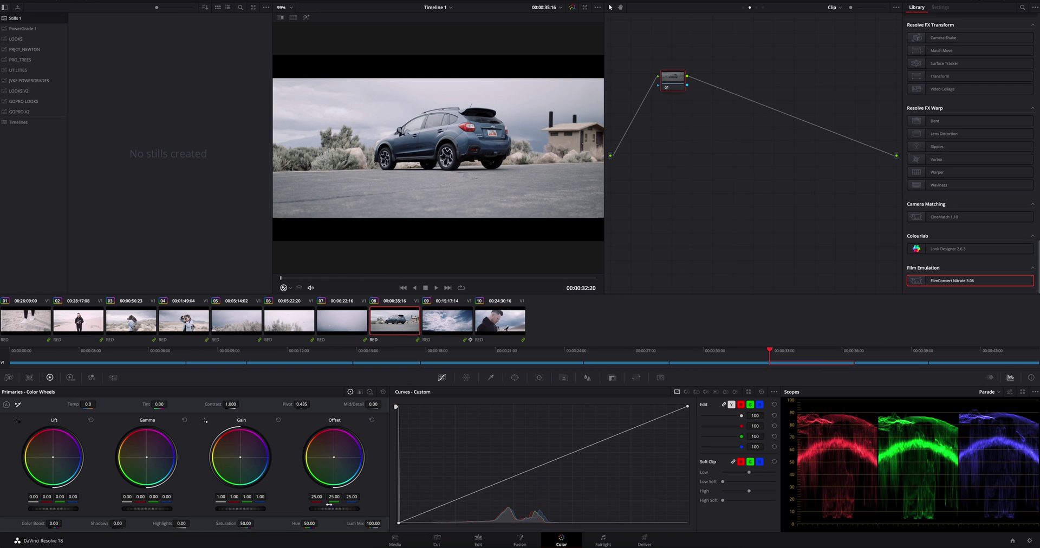
Lower the Offset on the parked-car clip and on clip 01.
{"action": "left_click_drag", "start_coordinate": [332, 510], "coordinate": [340, 509]}
{"action": "key", "text": "Home"}
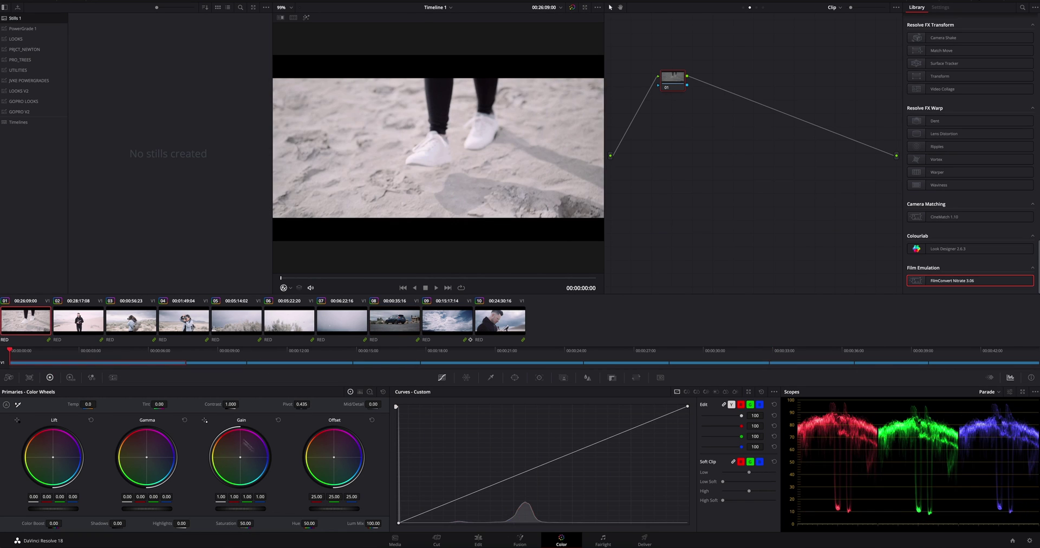
{"action": "left_click_drag", "start_coordinate": [330, 504], "coordinate": [248, 501]}
{"action": "key", "text": "Down"}
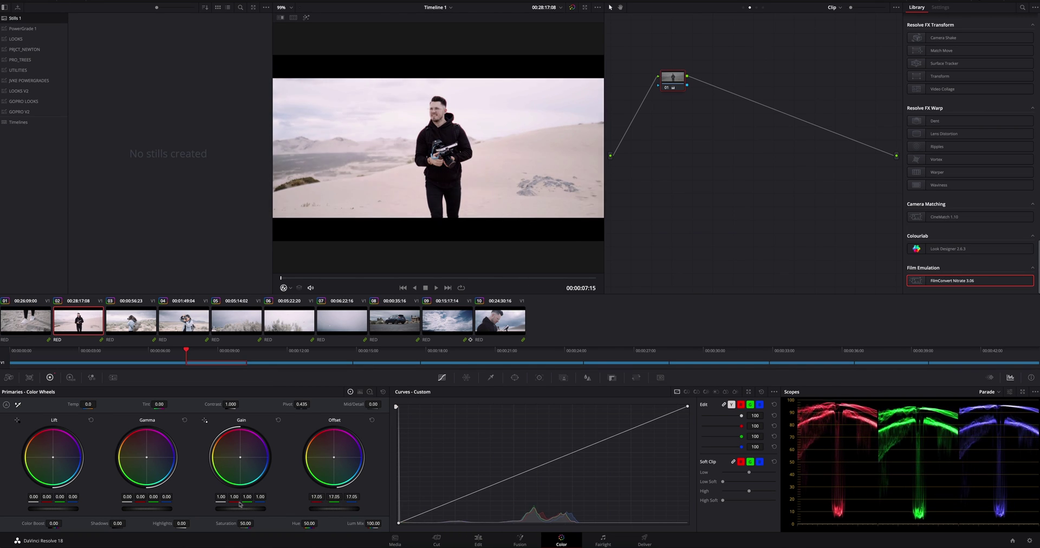
Adjust the desert clip's Offset toward 15.75 and hide the stills gallery for a larger viewer.
{"action": "left_click_drag", "start_coordinate": [313, 509], "coordinate": [326, 510]}
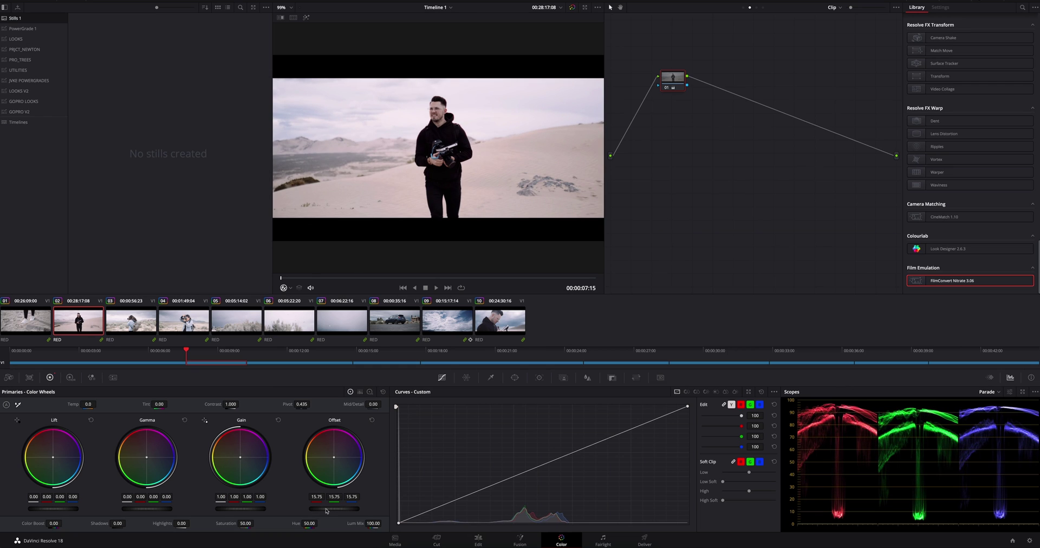
{"action": "scroll", "coordinate": [449, 132], "scroll_direction": "up", "scroll_amount": 6}
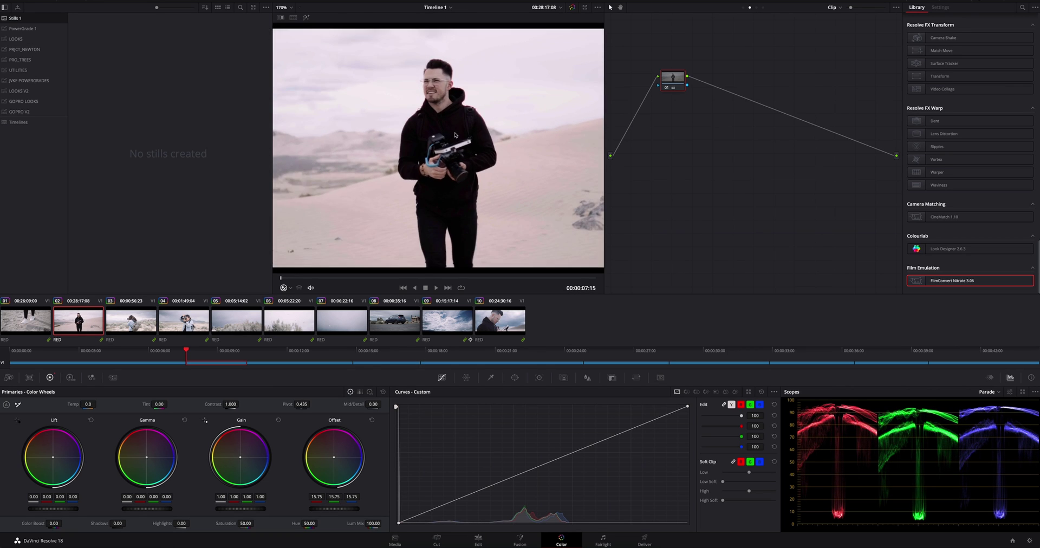
{"action": "key", "text": "alt+f"}
{"action": "scroll", "coordinate": [395, 189], "scroll_direction": "up", "scroll_amount": 2}
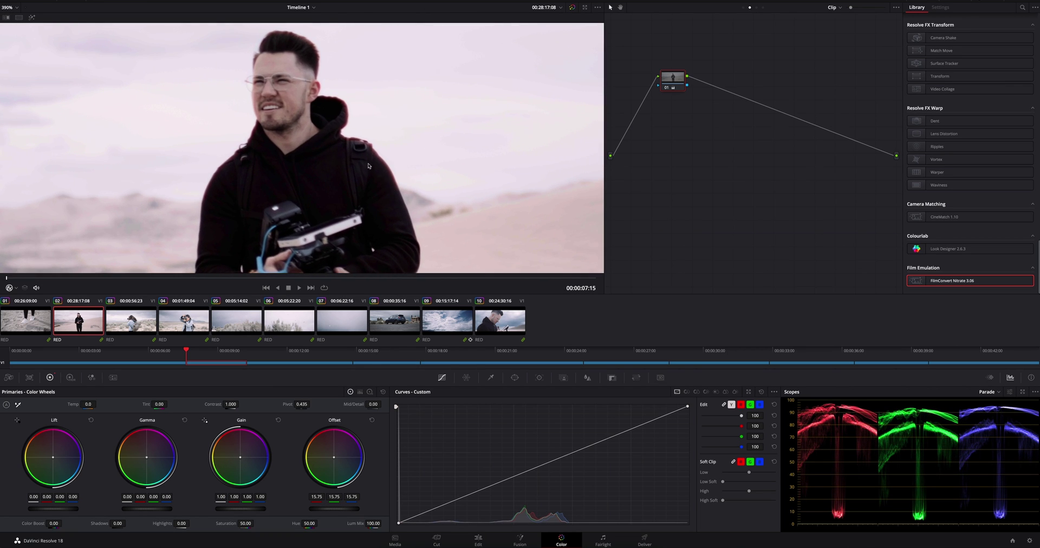
{"action": "left_click_drag", "start_coordinate": [342, 509], "coordinate": [254, 501]}
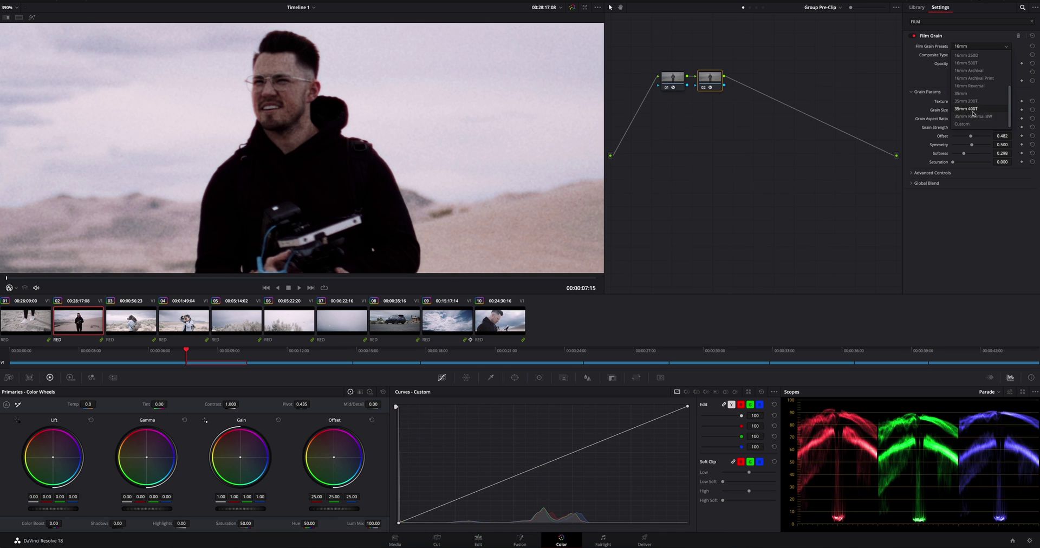
Choose the 35mm 400T Film Grain preset.
{"action": "left_click", "coordinate": [966, 109]}
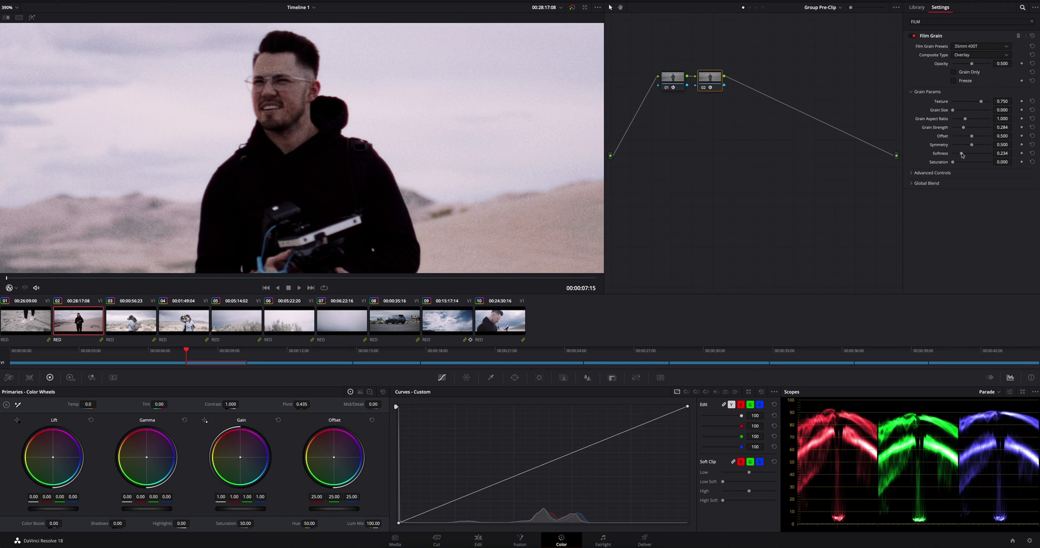
Customise the grain to softness 0.349 and strength 0.394, then go back to clip 01.
{"action": "left_click_drag", "start_coordinate": [962, 155], "coordinate": [965, 155]}
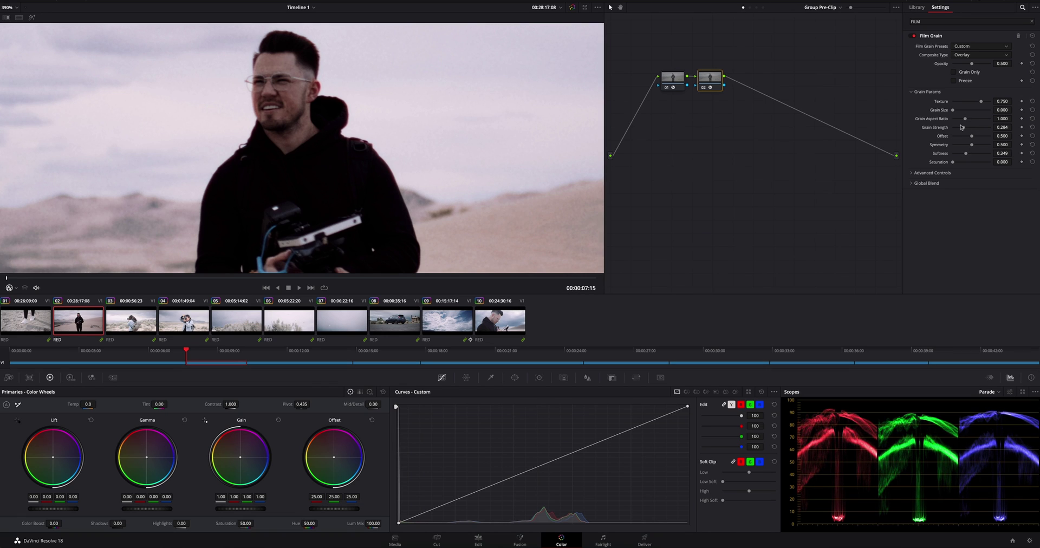
{"action": "left_click_drag", "start_coordinate": [966, 129], "coordinate": [969, 130]}
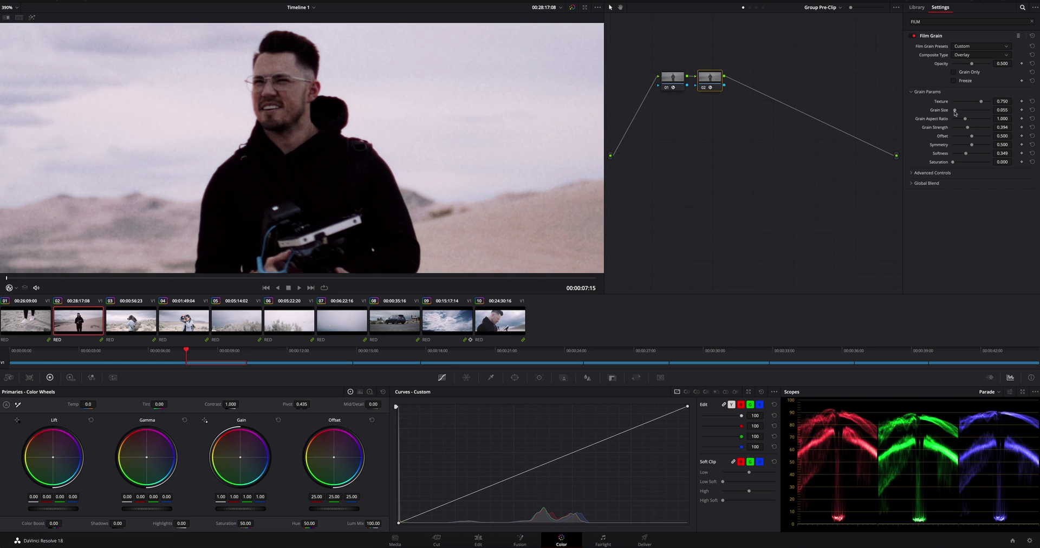
{"action": "scroll", "coordinate": [360, 183], "scroll_direction": "down", "scroll_amount": 5}
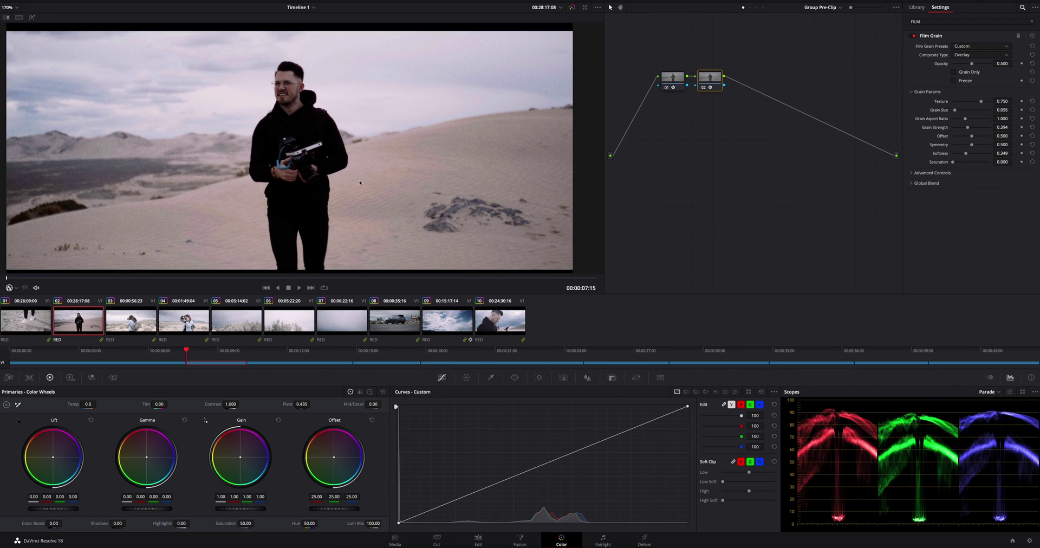
{"action": "scroll", "coordinate": [360, 183], "scroll_direction": "up", "scroll_amount": 1}
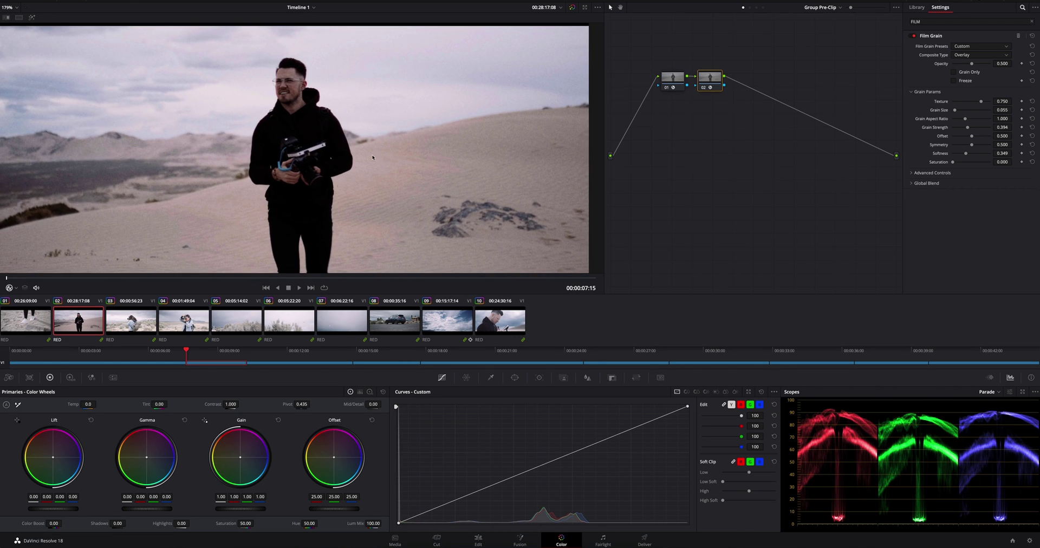
{"action": "key", "text": "Up"}
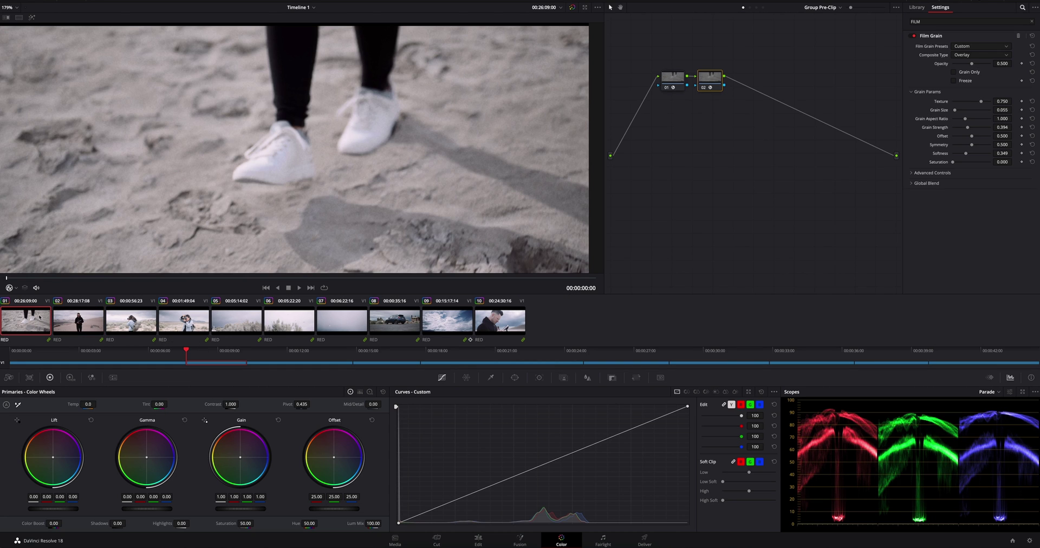
Scrub through the sneakers shot, then zoom the viewer onto the car's mirror and front door to inspect grain.
{"action": "left_click_drag", "start_coordinate": [102, 279], "coordinate": [365, 278]}
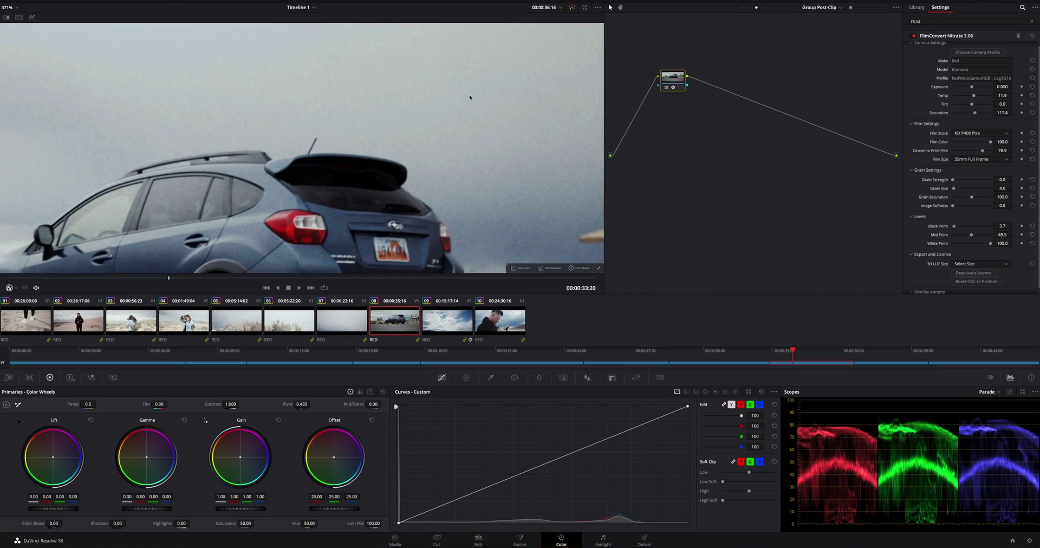
{"action": "scroll", "coordinate": [141, 174], "scroll_direction": "up", "scroll_amount": 5}
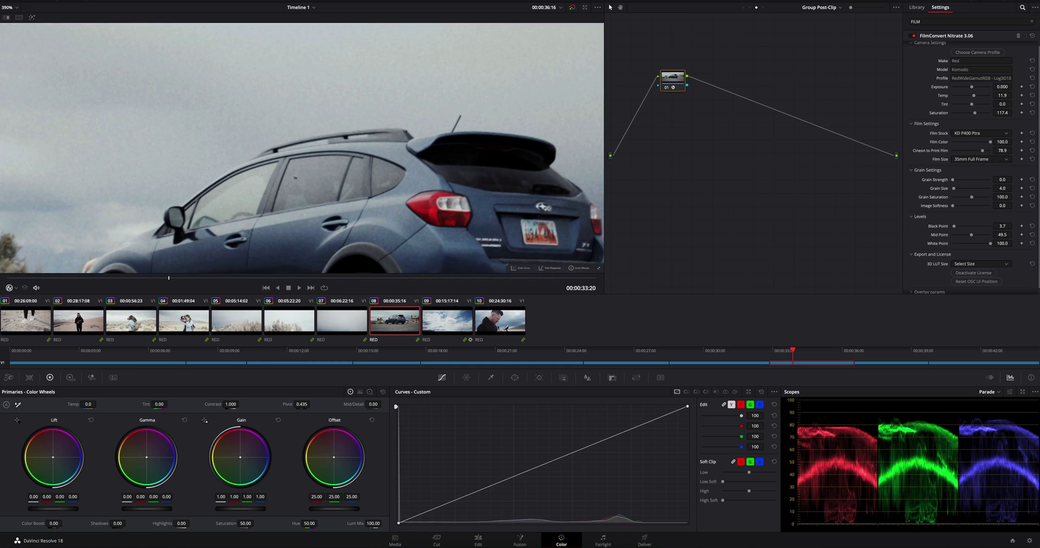
{"action": "left_click_drag", "start_coordinate": [268, 163], "coordinate": [477, 61]}
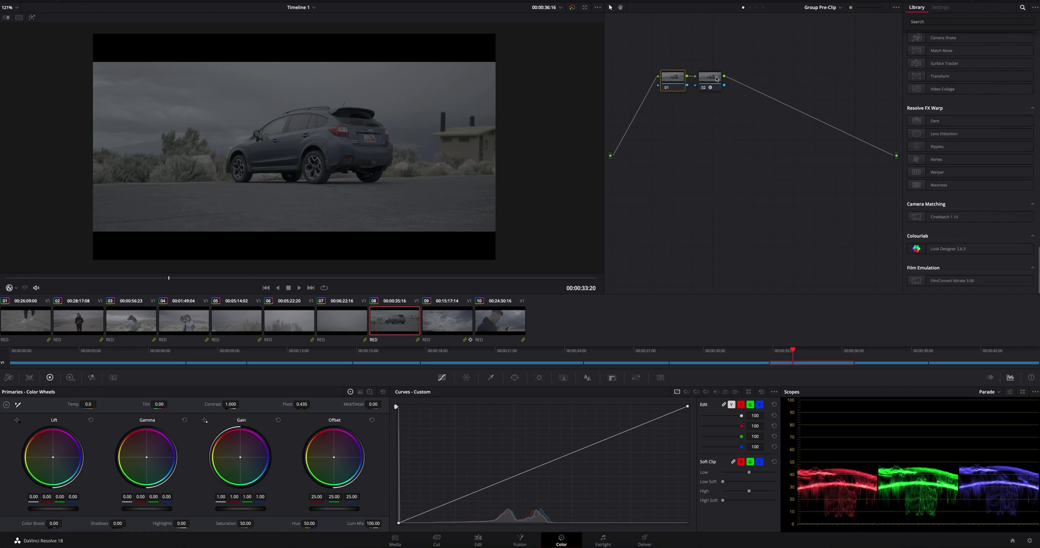
Bring up the node options menu in the group node graph, then dismiss it with Escape.
{"action": "right_click", "coordinate": [715, 75]}
{"action": "key", "text": "Escape"}
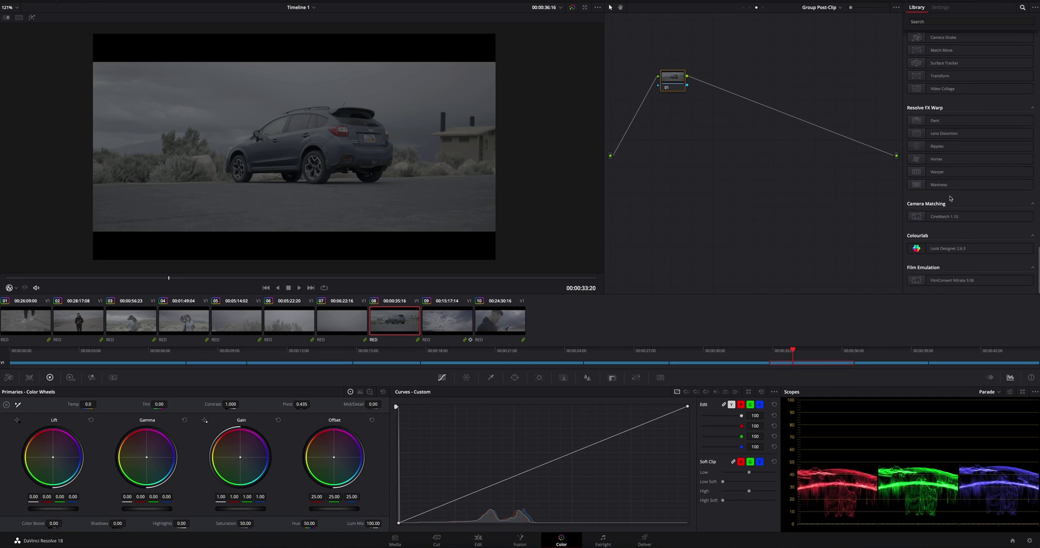
Apply Look Designer 2.6.3 from the Library to Post-Clip node 01.
{"action": "left_click_drag", "start_coordinate": [953, 248], "coordinate": [690, 84]}
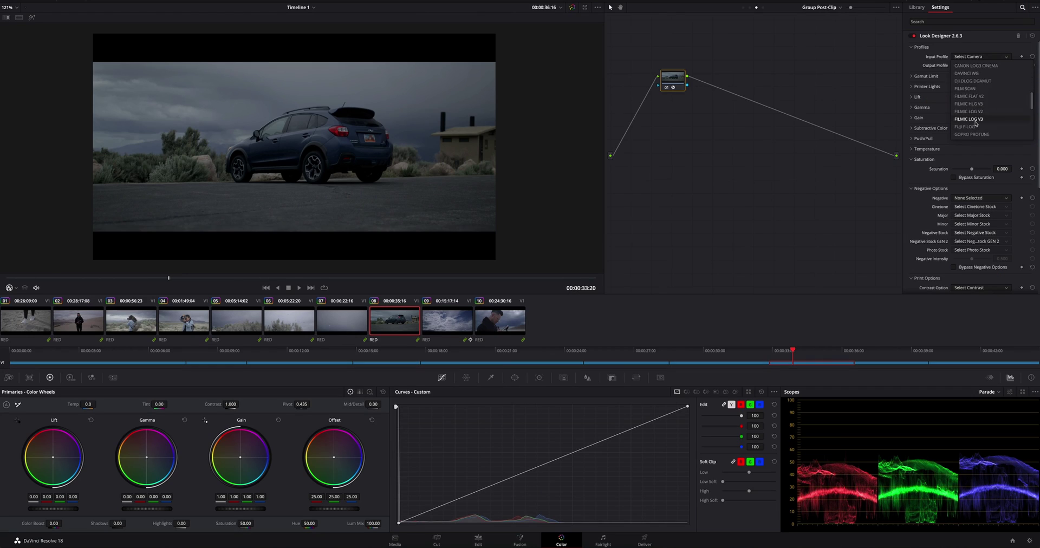
Set Look Designer's input profile to RED IPP2 RWG LOG3G10 and output profile to Filmscan, adding node 02 after it.
{"action": "scroll", "coordinate": [991, 107], "scroll_direction": "up", "scroll_amount": 5}
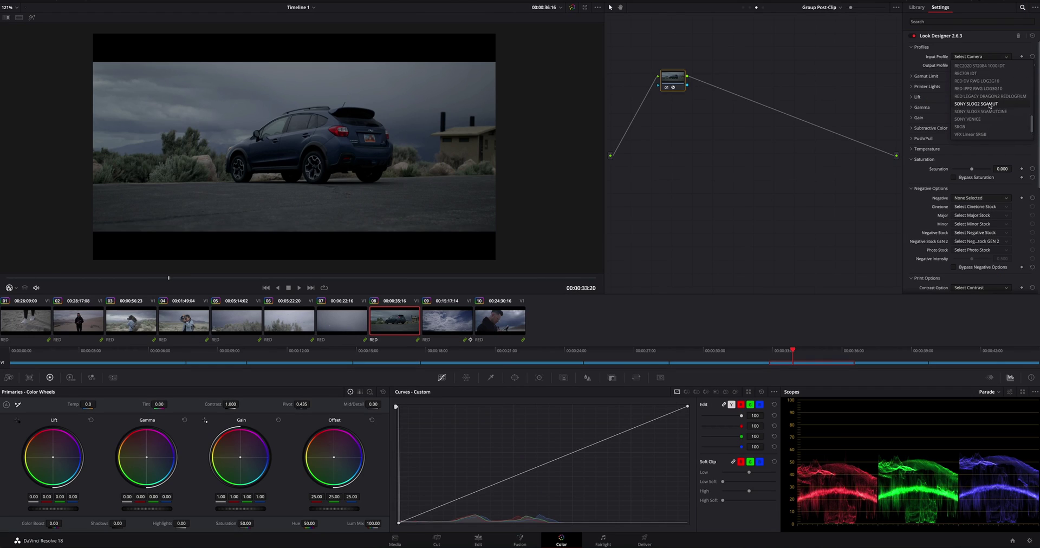
{"action": "left_click", "coordinate": [985, 104]}
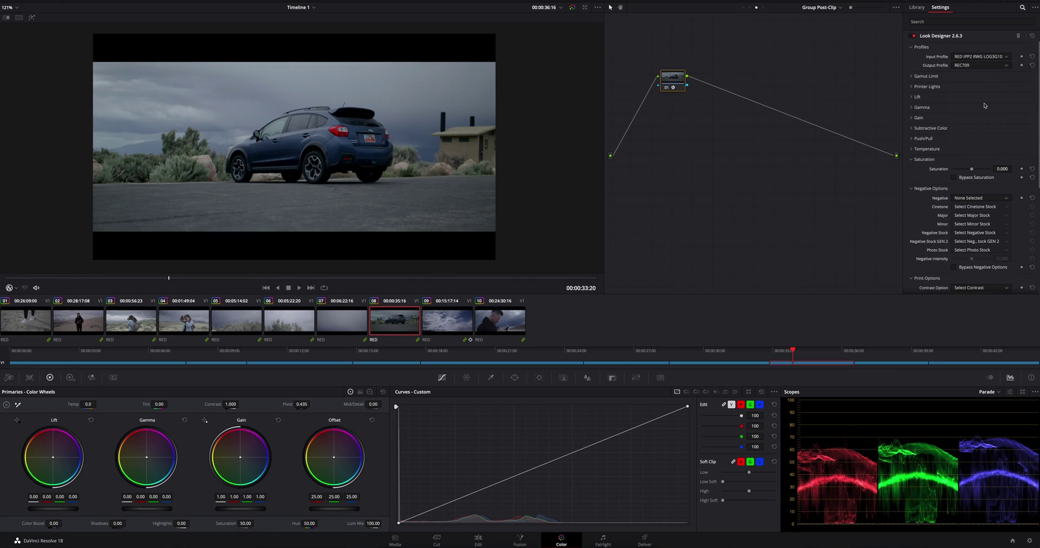
{"action": "left_click", "coordinate": [956, 65]}
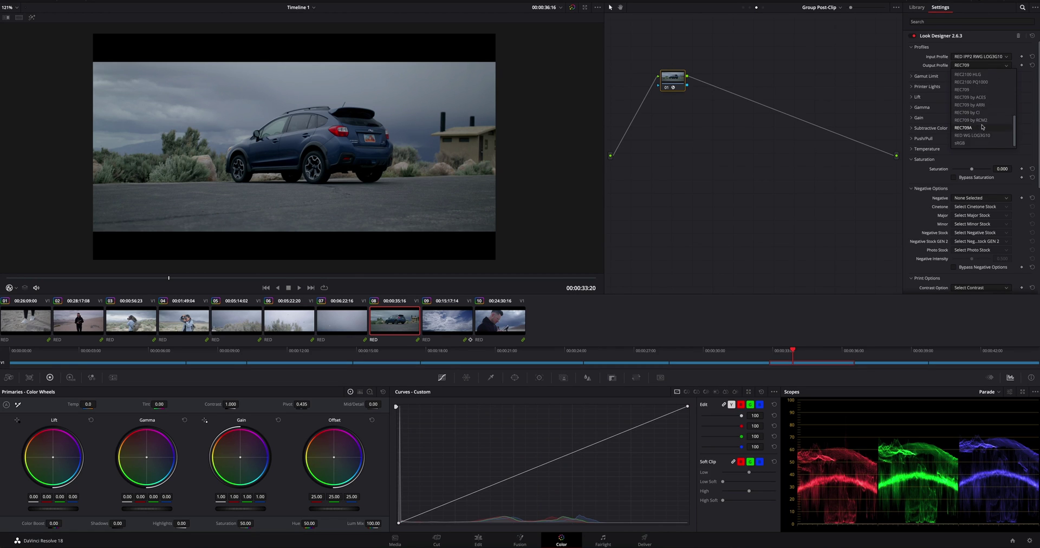
{"action": "scroll", "coordinate": [981, 119], "scroll_direction": "up", "scroll_amount": 5}
{"action": "left_click", "coordinate": [978, 90]}
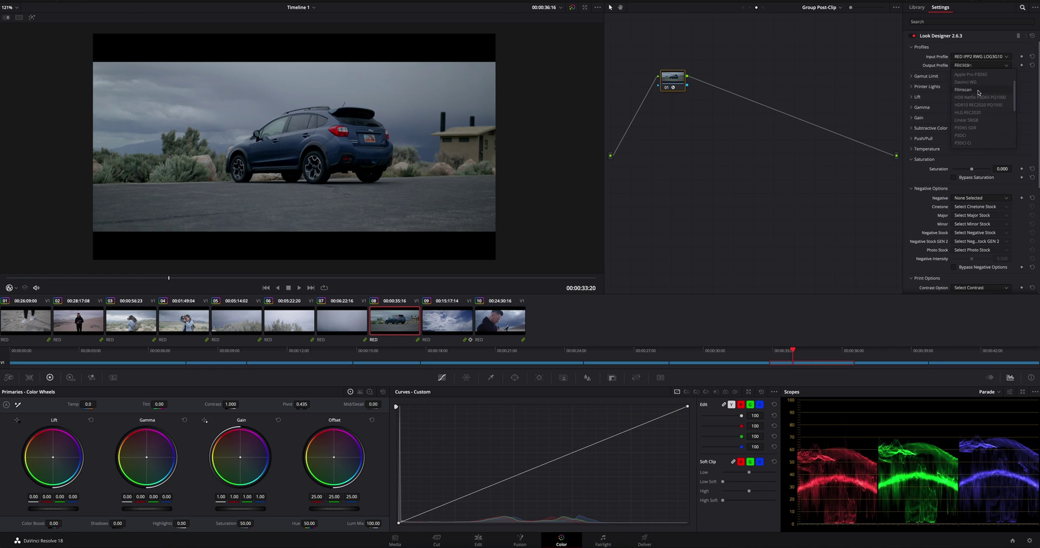
{"action": "left_click", "coordinate": [978, 91]}
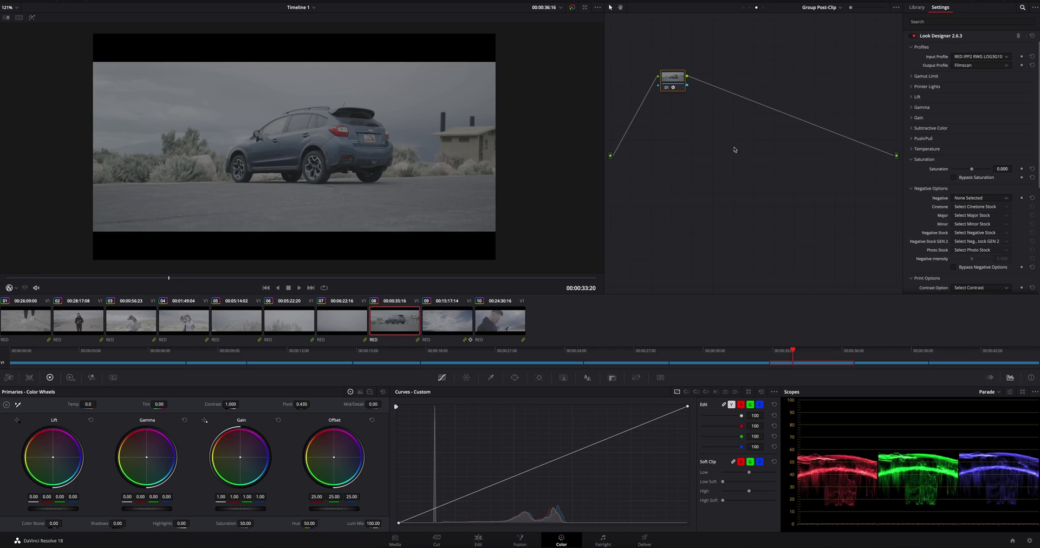
{"action": "left_click_drag", "start_coordinate": [954, 249], "coordinate": [774, 82]}
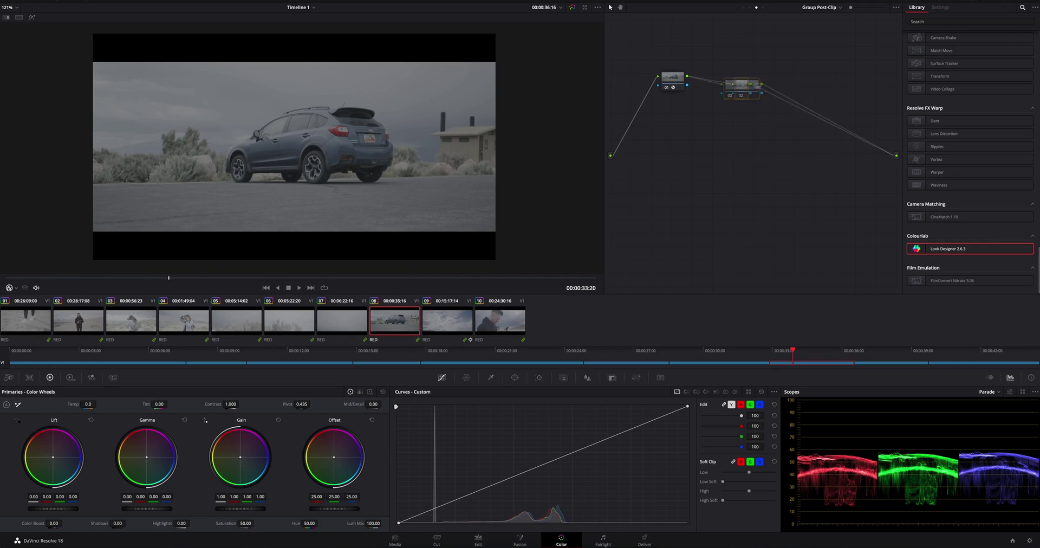
Give node 02 the Film Looks Rec709 Kodak 2383 D60 LUT, then reselect Look Designer node 01.
{"action": "right_click", "coordinate": [775, 82]}
{"action": "mouse_move", "coordinate": [788, 157]}
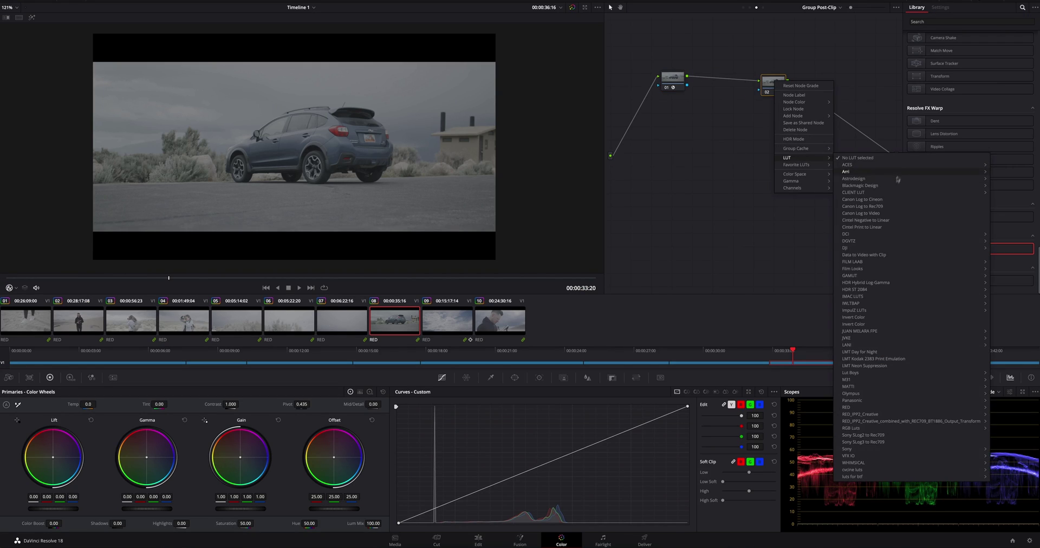
{"action": "mouse_move", "coordinate": [855, 268]}
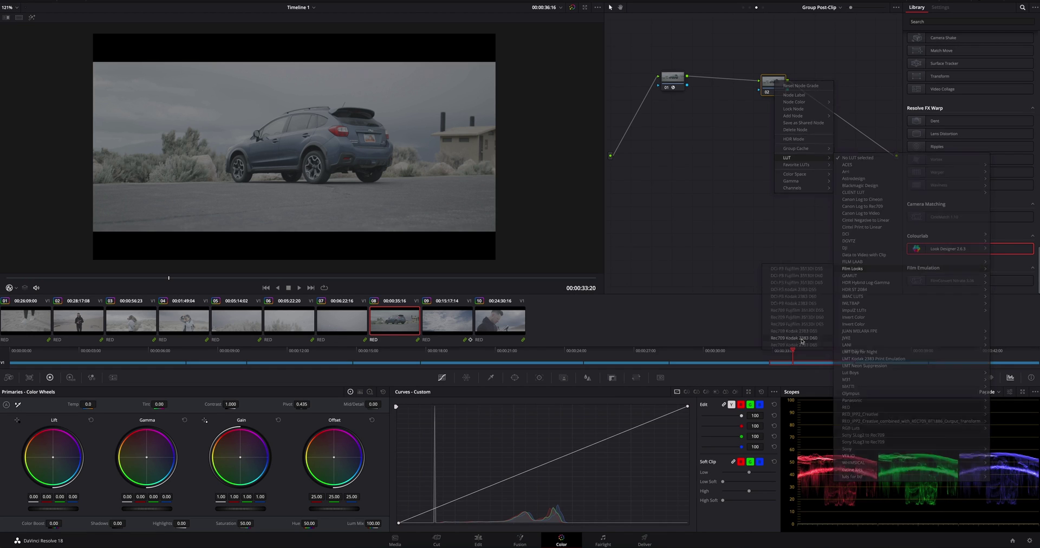
{"action": "left_click", "coordinate": [801, 338]}
{"action": "left_click_drag", "start_coordinate": [755, 89], "coordinate": [746, 87]}
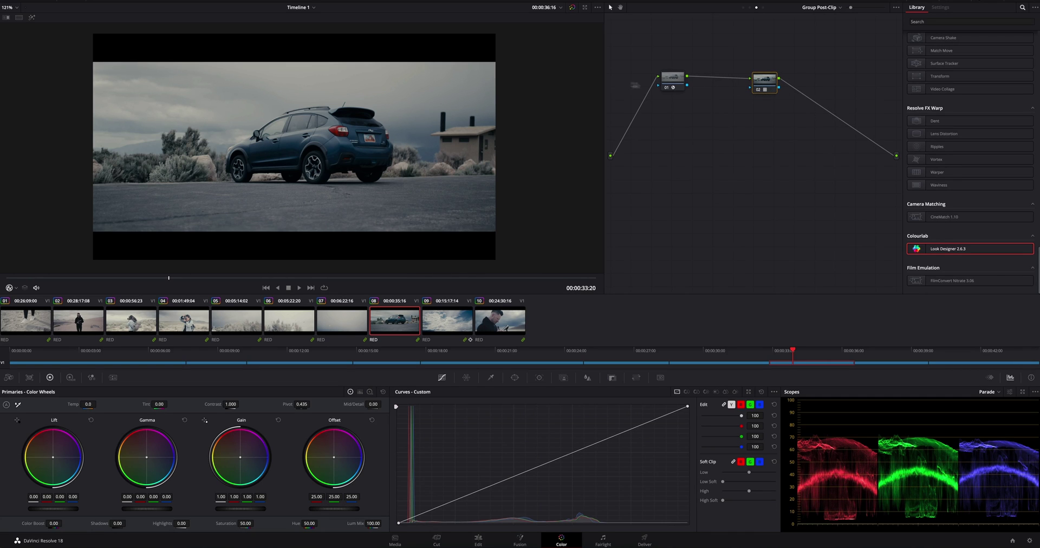
{"action": "left_click_drag", "start_coordinate": [665, 81], "coordinate": [672, 81]}
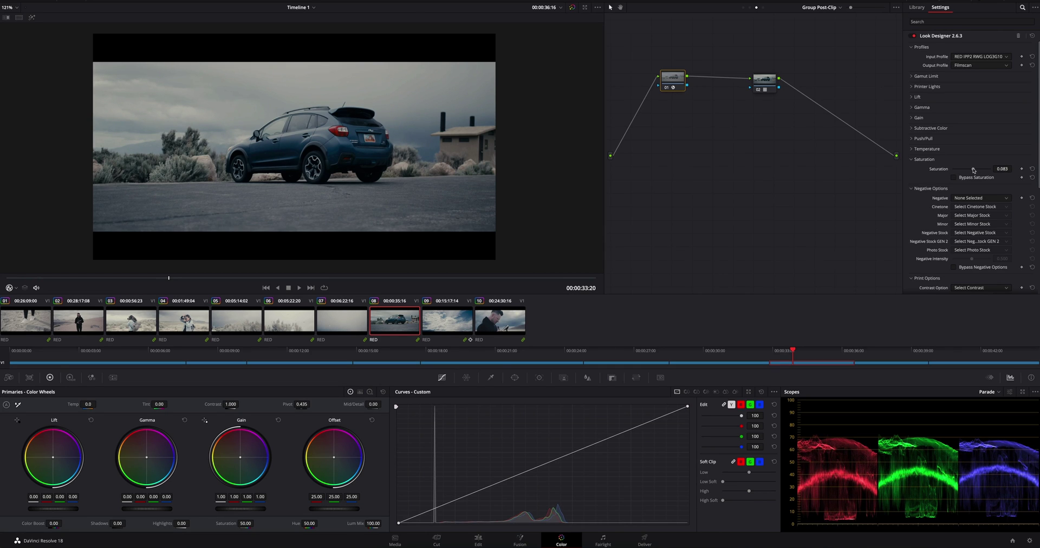
Nudge node 02 slightly right and reselect node 01's Look Designer settings.
{"action": "scroll", "coordinate": [933, 202], "scroll_direction": "down", "scroll_amount": 2}
{"action": "left_click_drag", "start_coordinate": [764, 80], "coordinate": [771, 80]}
{"action": "left_click", "coordinate": [673, 79]}
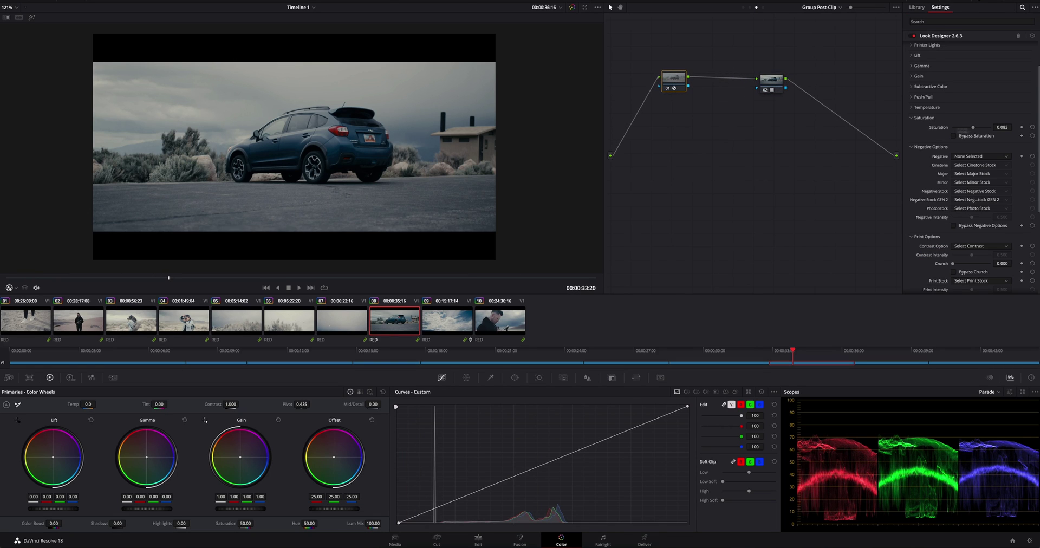
Set Negative Stock GEN 2 to Agfa XTR250 at intensity 0.514 and raise Temperature to 482.
{"action": "left_click", "coordinate": [963, 157]}
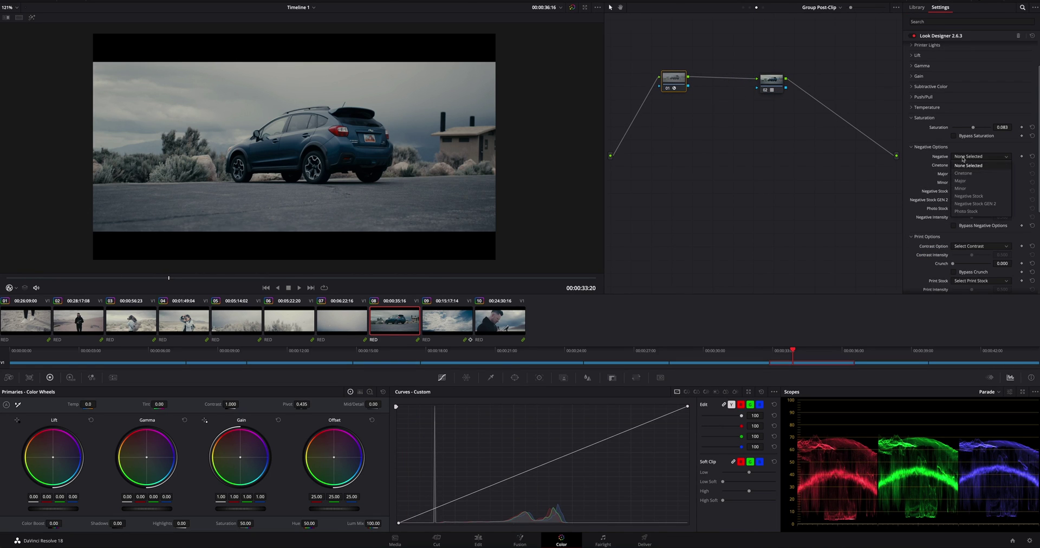
{"action": "left_click", "coordinate": [983, 204]}
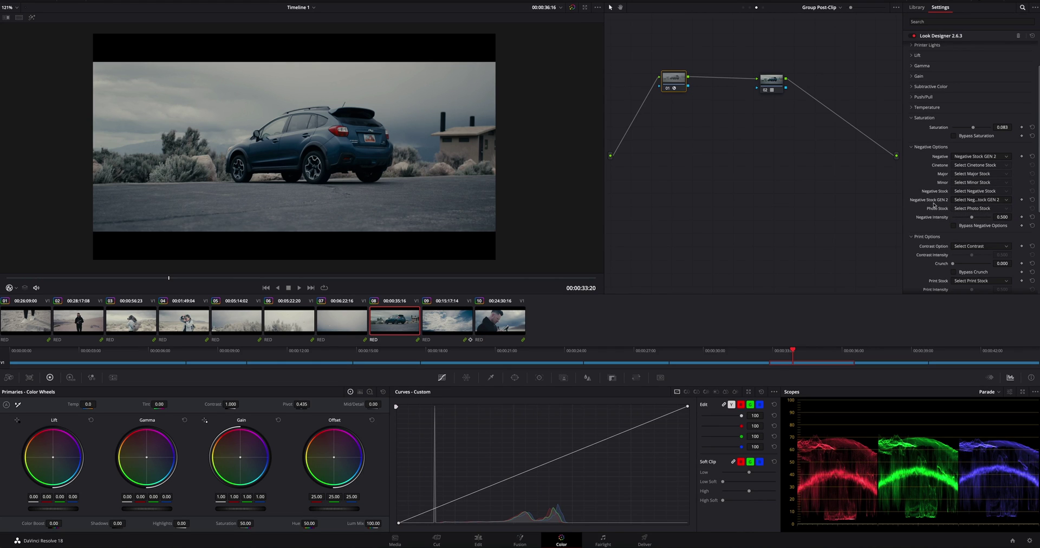
{"action": "left_click", "coordinate": [967, 200]}
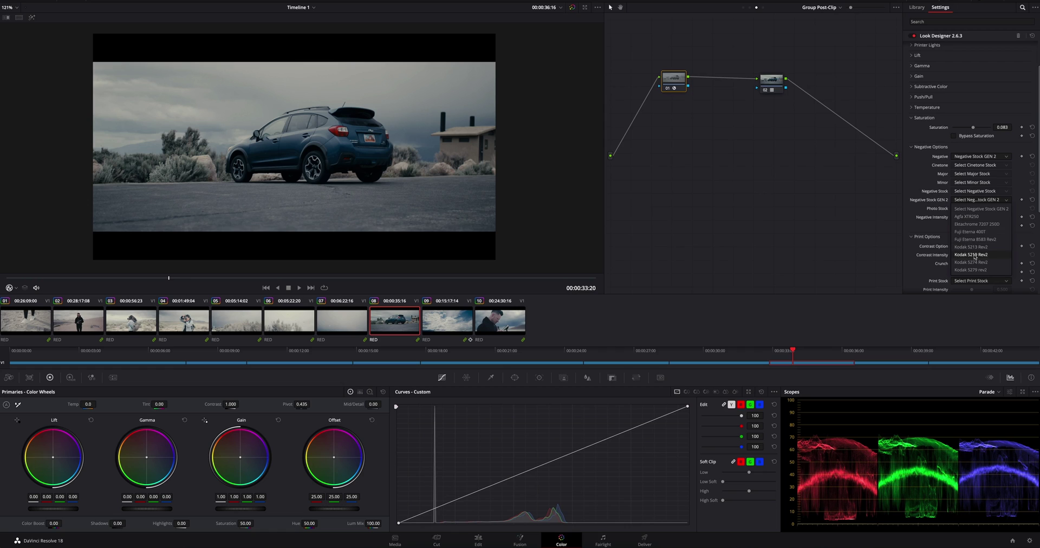
{"action": "left_click", "coordinate": [977, 218]}
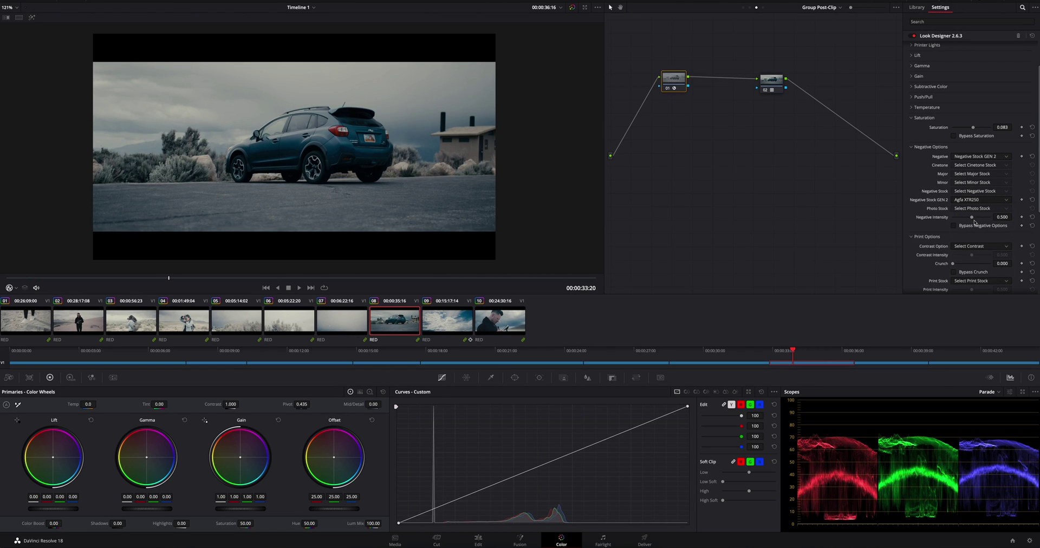
{"action": "left_click_drag", "start_coordinate": [971, 217], "coordinate": [973, 219]}
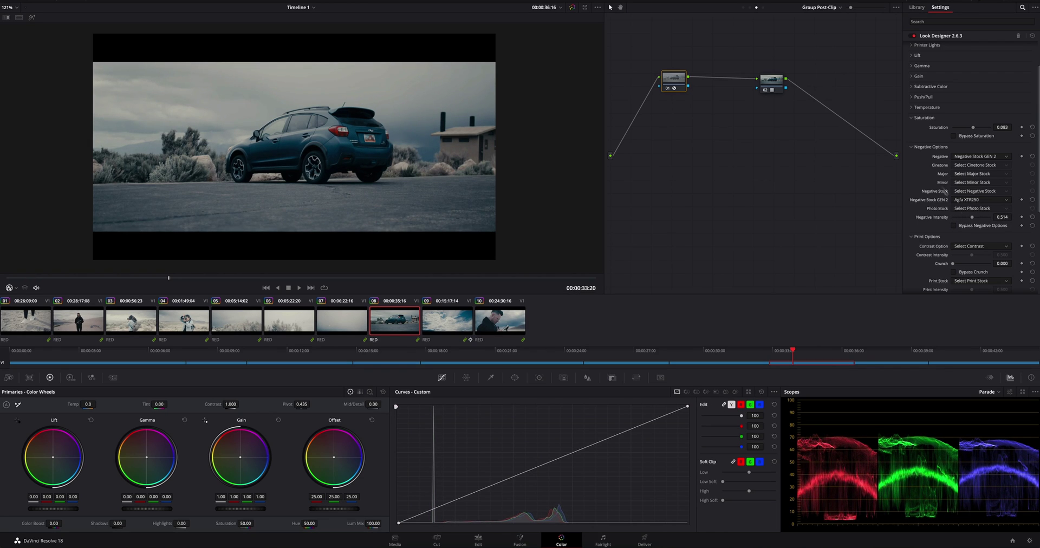
{"action": "left_click", "coordinate": [931, 107]}
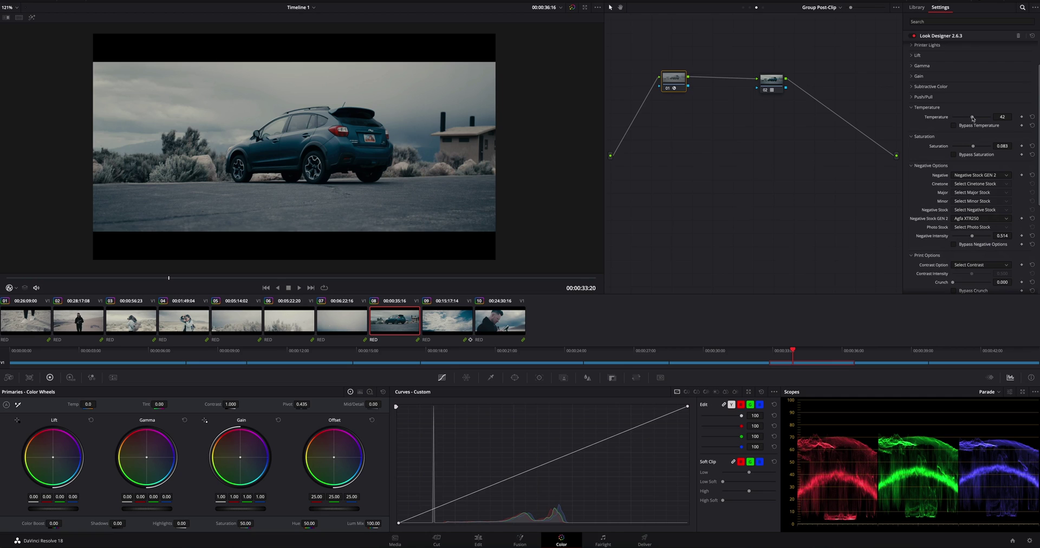
{"action": "left_click_drag", "start_coordinate": [973, 118], "coordinate": [977, 118]}
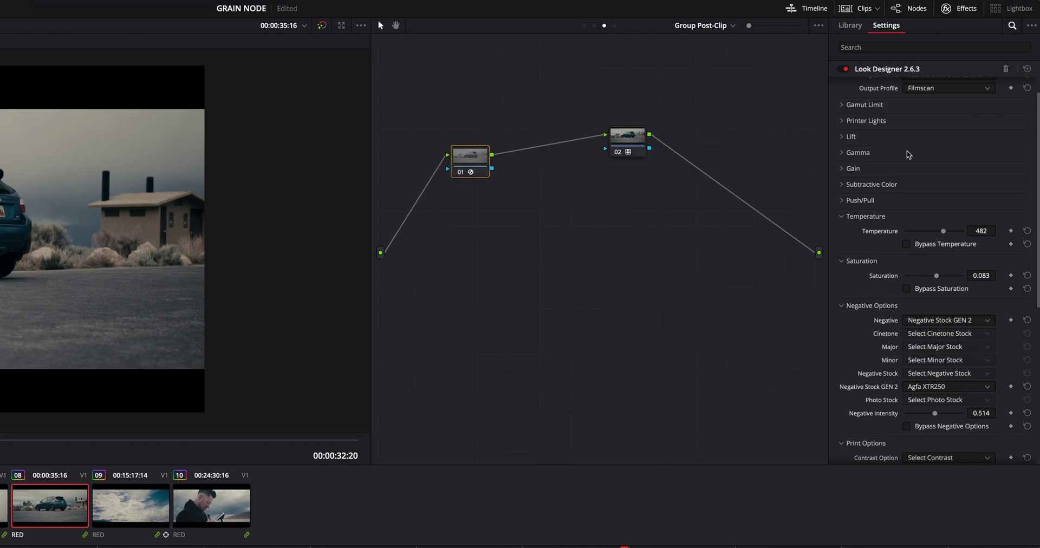
Move the Kodak 2383 LUT node 02 down and right so it sits level with node 01.
{"action": "scroll", "coordinate": [908, 155], "scroll_direction": "up", "scroll_amount": 2}
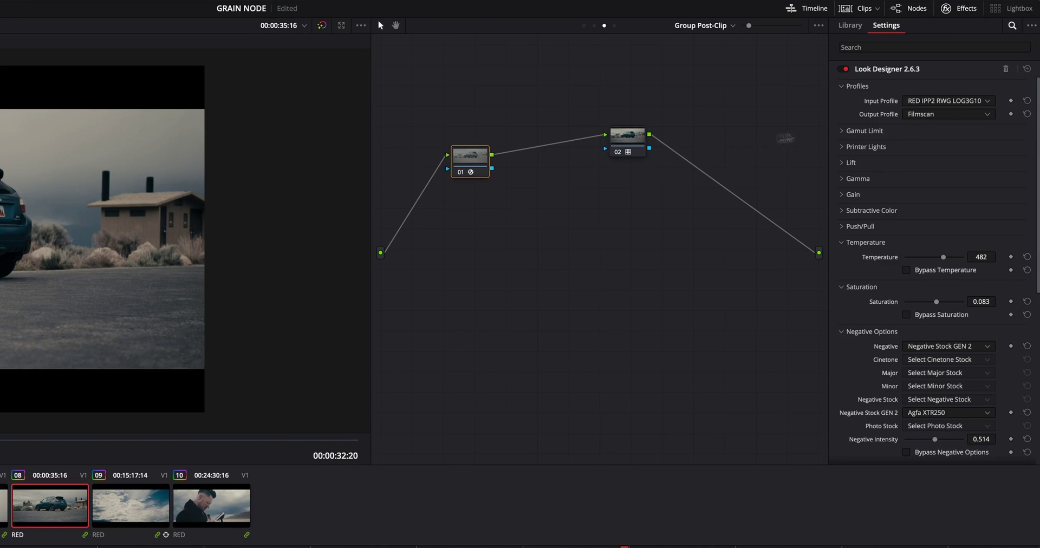
{"action": "left_click_drag", "start_coordinate": [630, 142], "coordinate": [651, 157]}
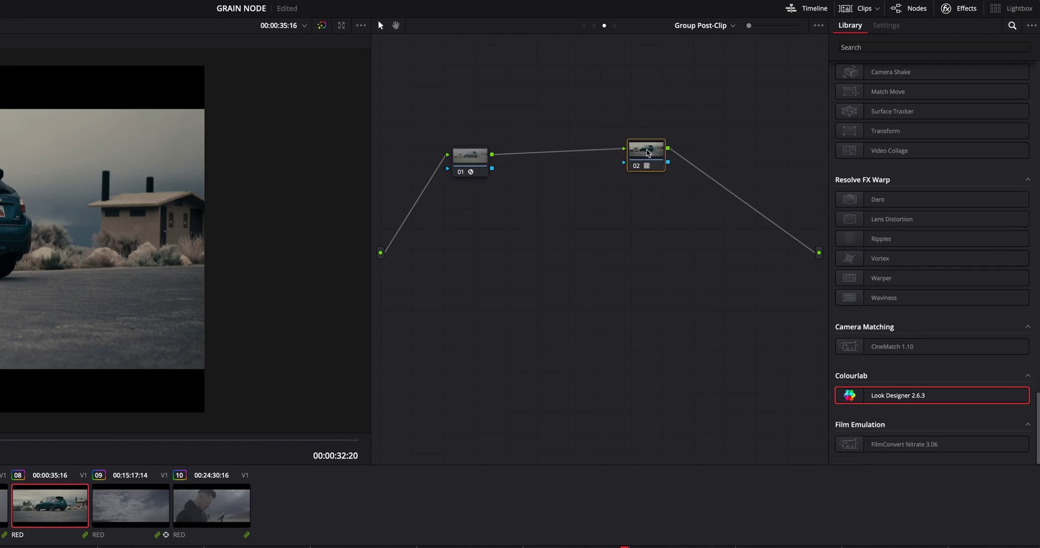
{"action": "left_click", "coordinate": [471, 159]}
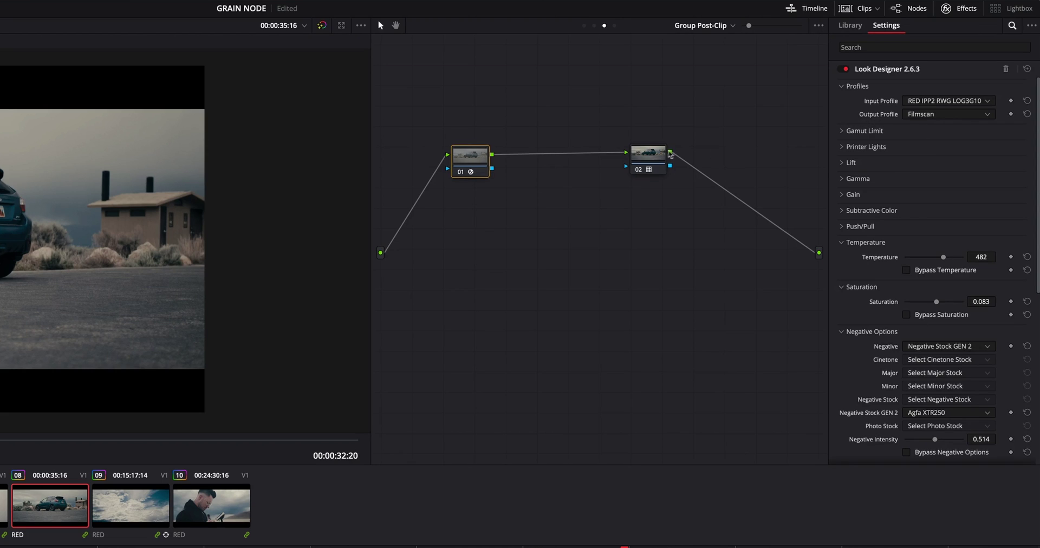
{"action": "left_click_drag", "start_coordinate": [661, 155], "coordinate": [661, 159]}
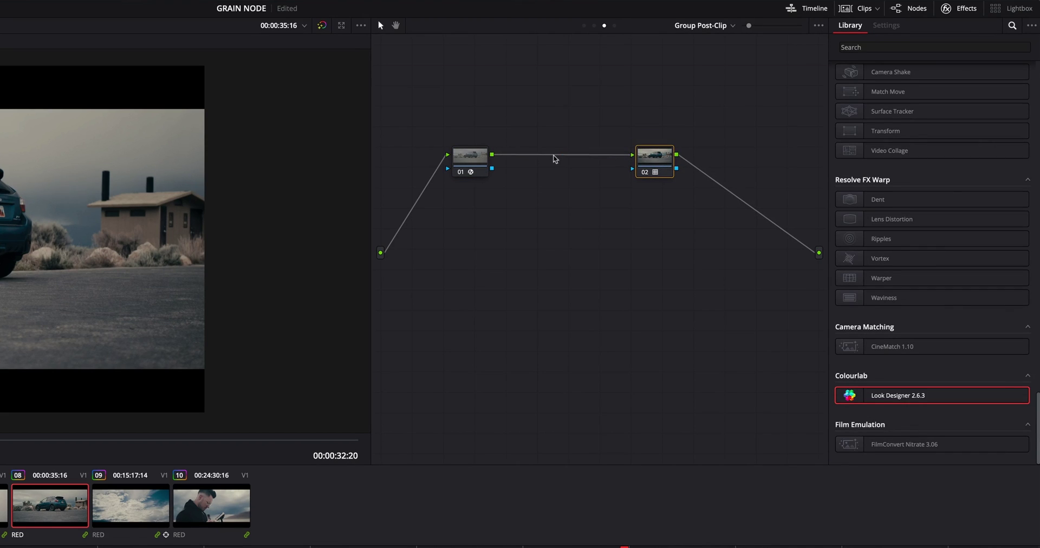
Insert a serial Film Grain node before node 02 using the 35mm 400T preset with Softness 0.266.
{"action": "key", "text": "shift+s"}
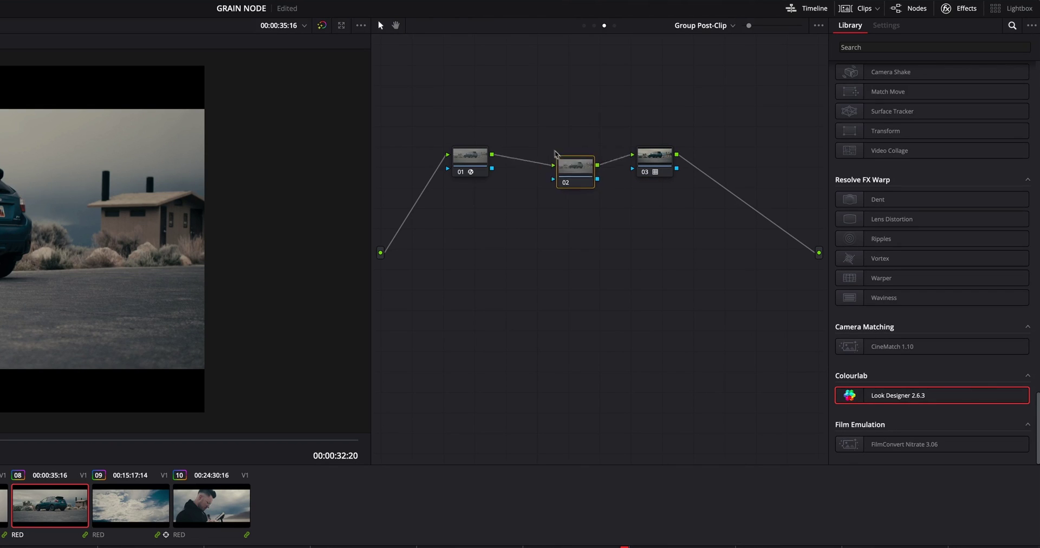
{"action": "scroll", "coordinate": [929, 270], "scroll_direction": "up", "scroll_amount": 10}
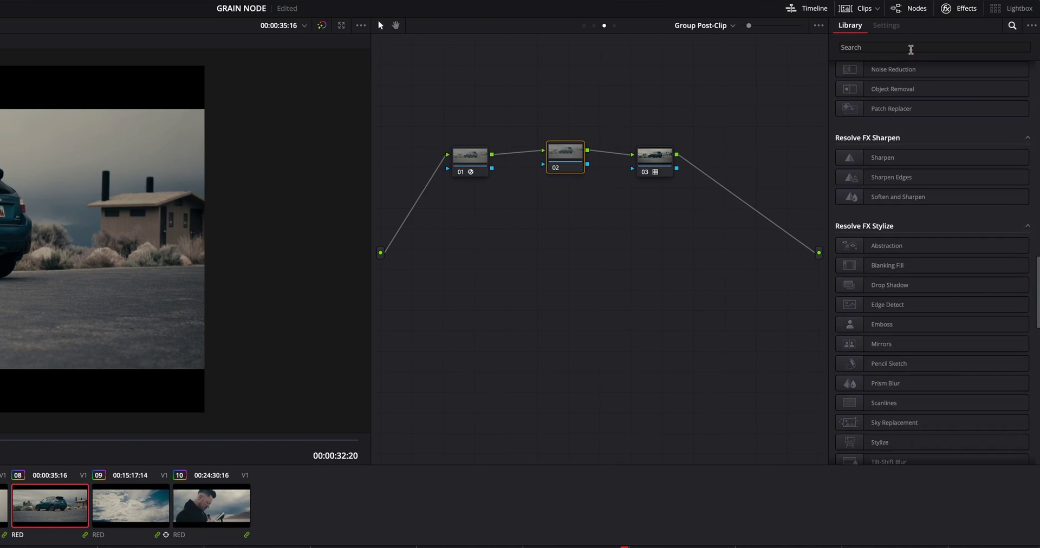
{"action": "left_click", "coordinate": [911, 48]}
{"action": "type", "text": "FIL"}
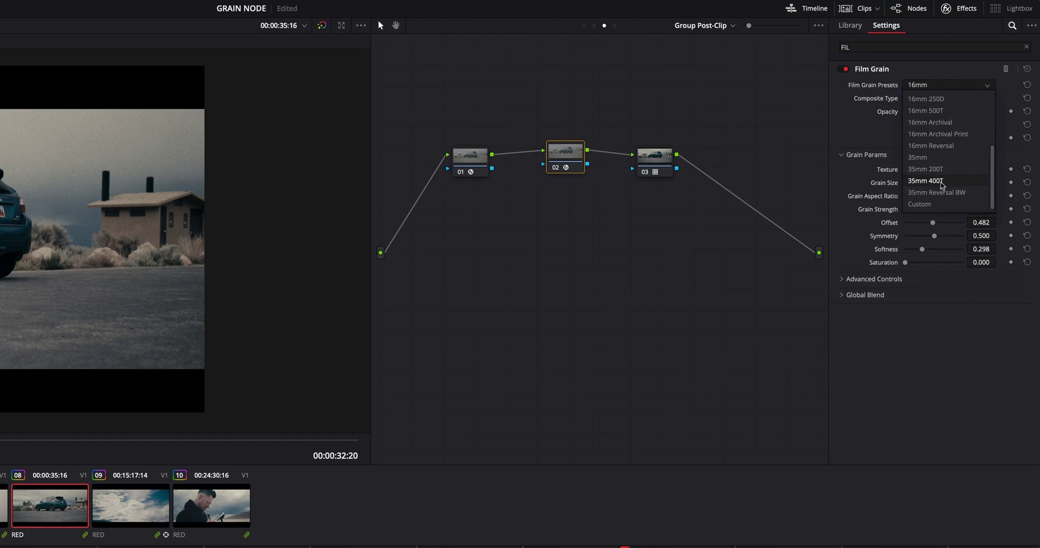
{"action": "left_click", "coordinate": [943, 184]}
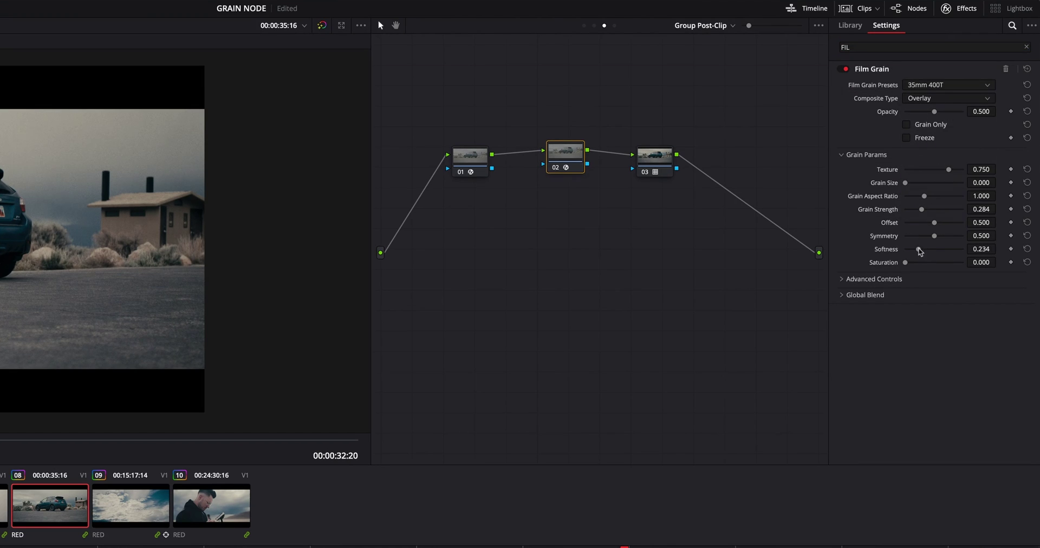
{"action": "left_click_drag", "start_coordinate": [920, 251], "coordinate": [921, 252]}
Zoom into the viewer and lower Film Grain strength to 0.238 and Softness to 0.229, then zoom out.
{"action": "scroll", "coordinate": [184, 238], "scroll_direction": "up", "scroll_amount": 5}
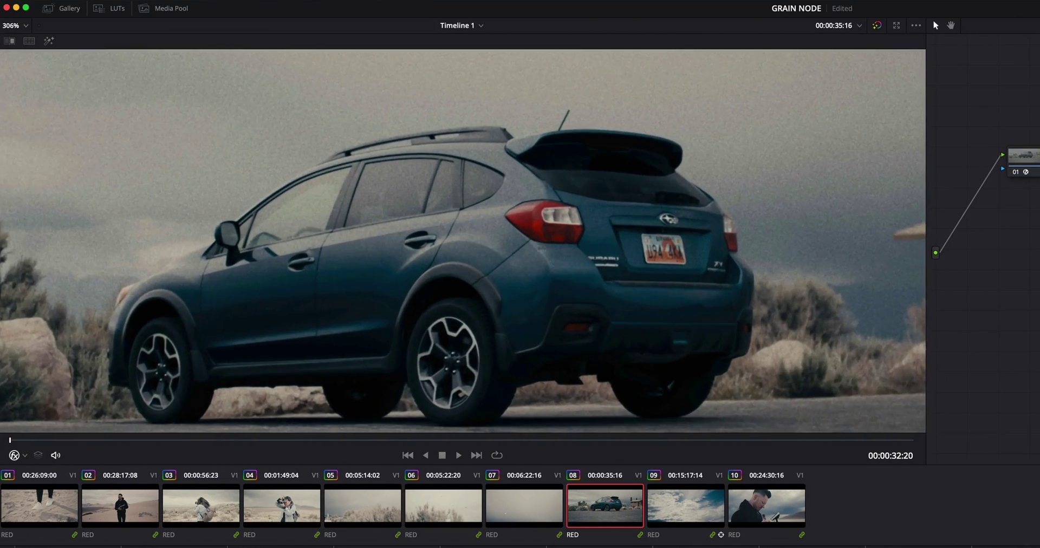
{"action": "scroll", "coordinate": [463, 241], "scroll_direction": "up", "scroll_amount": 3}
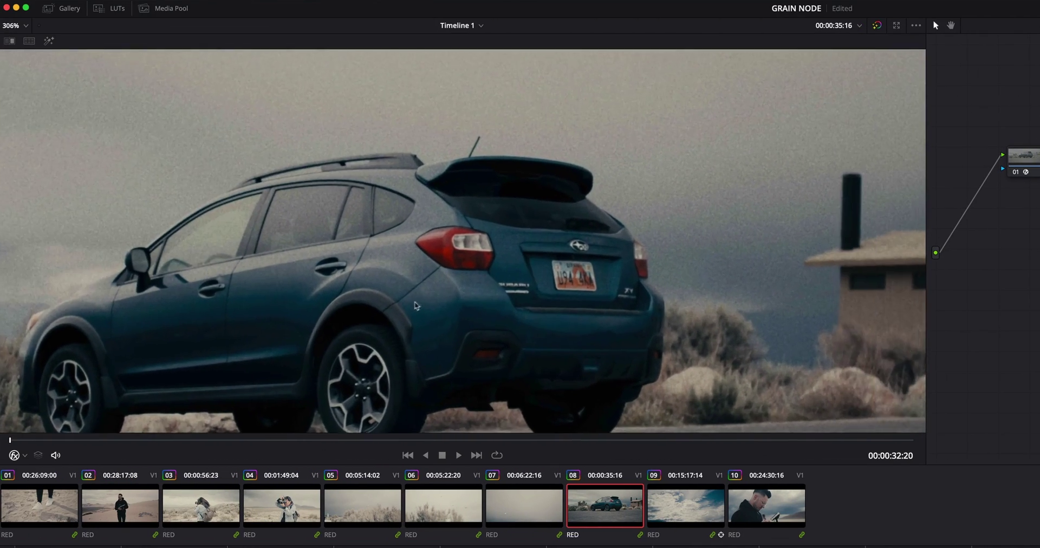
{"action": "scroll", "coordinate": [769, 306], "scroll_direction": "down", "scroll_amount": 2}
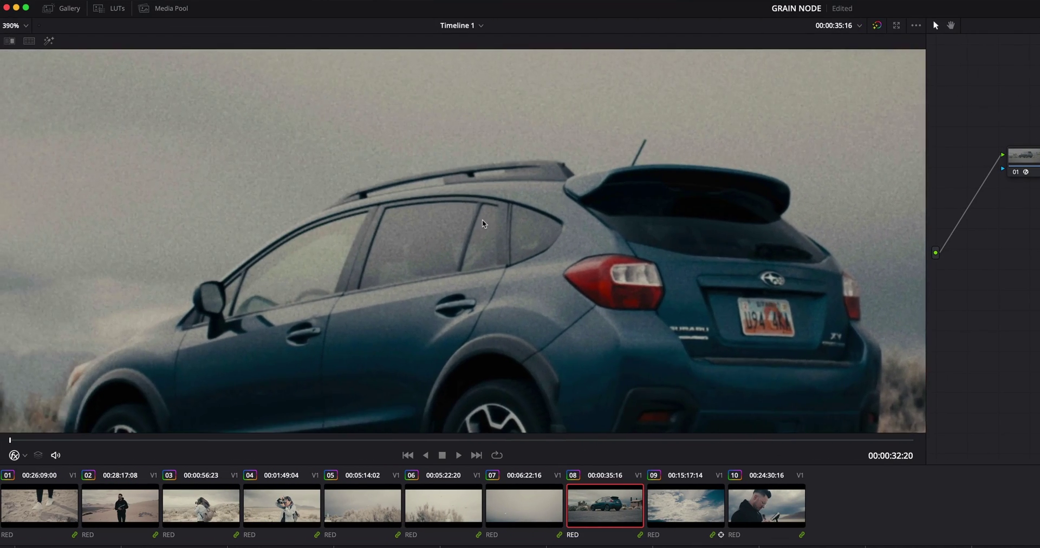
{"action": "scroll", "coordinate": [460, 216], "scroll_direction": "up", "scroll_amount": 6}
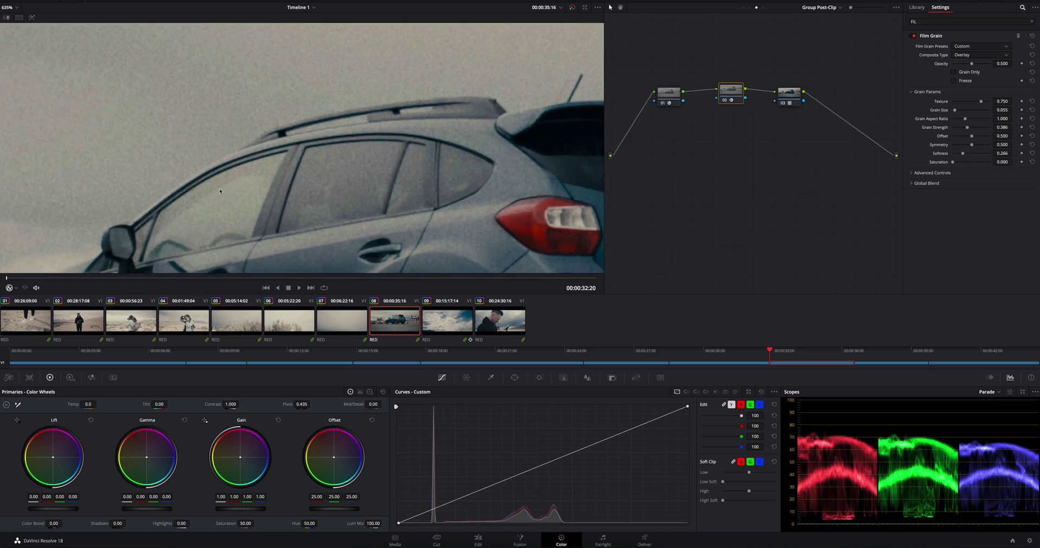
{"action": "scroll", "coordinate": [225, 193], "scroll_direction": "right", "scroll_amount": 3}
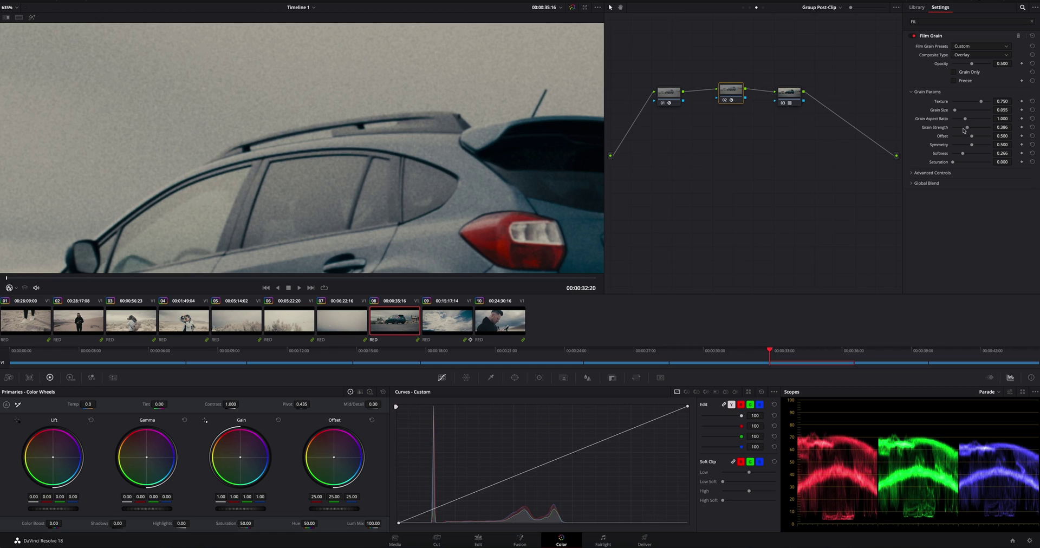
{"action": "left_click_drag", "start_coordinate": [964, 129], "coordinate": [960, 128]}
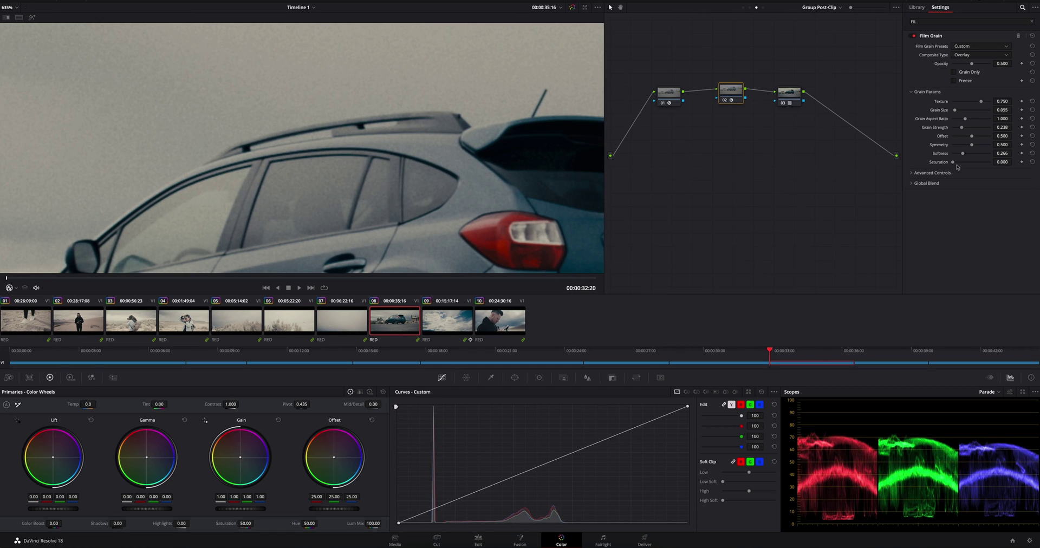
{"action": "left_click_drag", "start_coordinate": [963, 154], "coordinate": [962, 155]}
{"action": "scroll", "coordinate": [414, 121], "scroll_direction": "down", "scroll_amount": 6}
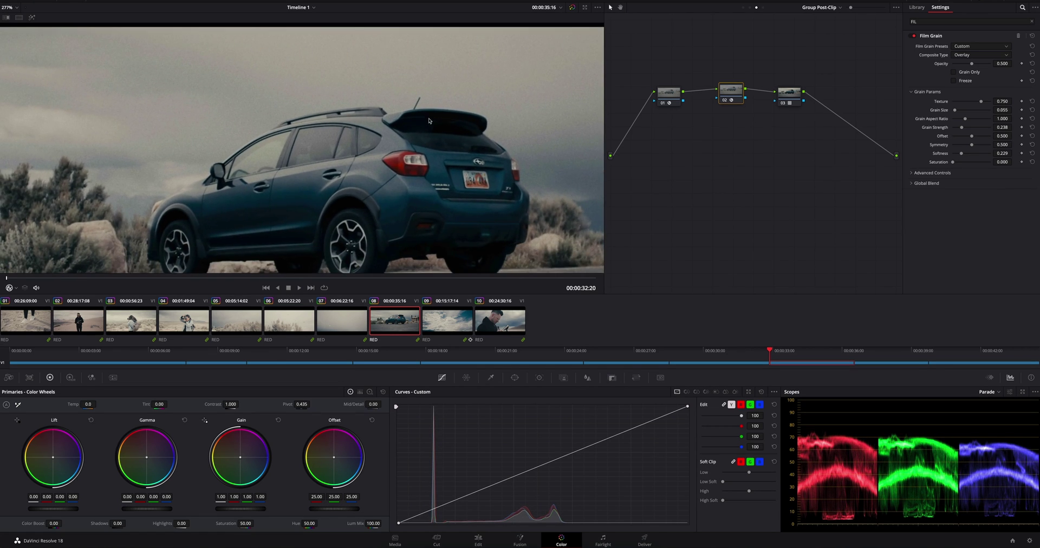
{"action": "scroll", "coordinate": [415, 120], "scroll_direction": "down", "scroll_amount": 2}
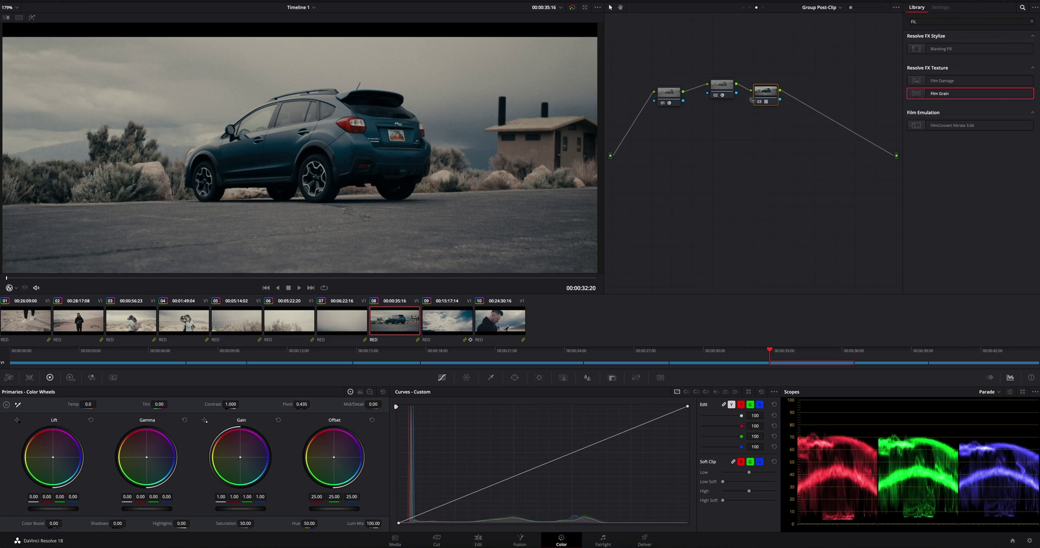
Drag the Film Grain node to after node 03, lining all three Post-Clip nodes up in a row.
{"action": "left_click", "coordinate": [724, 82]}
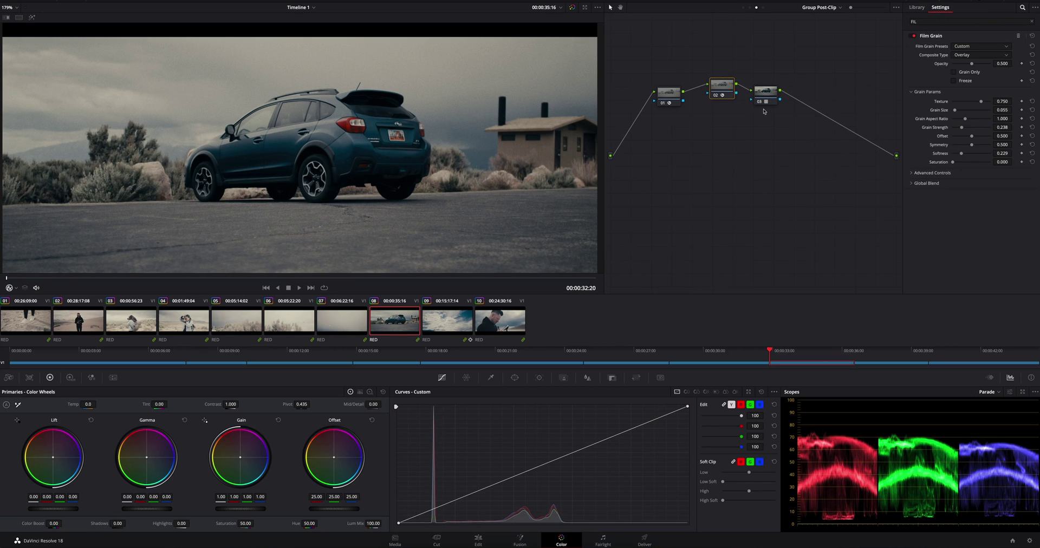
{"action": "left_click_drag", "start_coordinate": [725, 90], "coordinate": [722, 92]}
{"action": "right_click", "coordinate": [332, 158]}
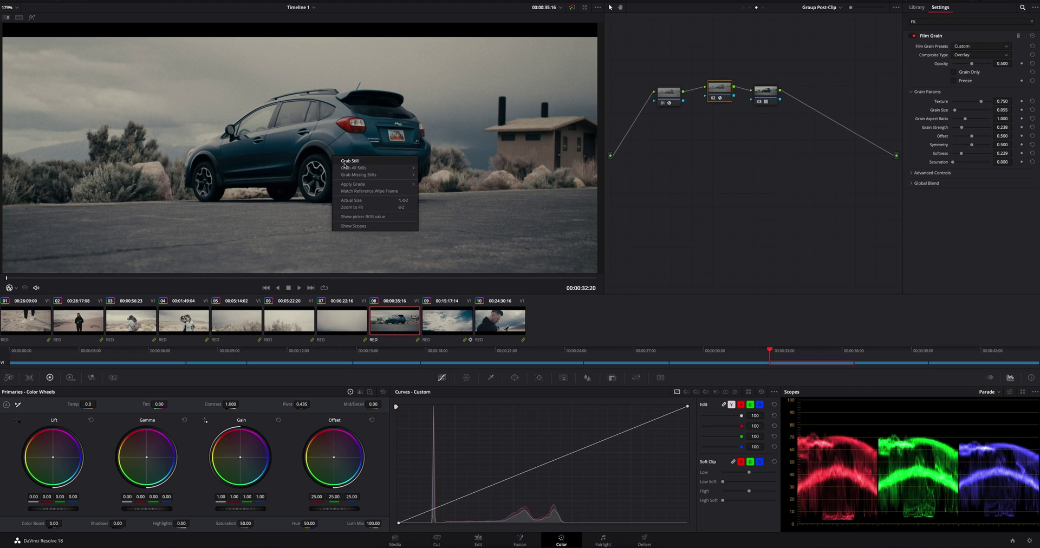
{"action": "left_click", "coordinate": [344, 165]}
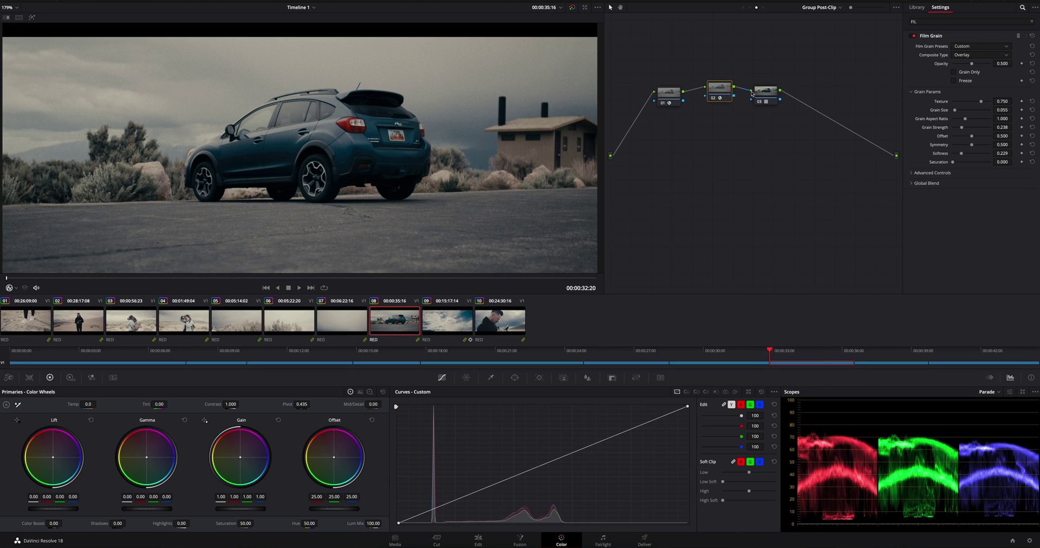
{"action": "left_click_drag", "start_coordinate": [723, 93], "coordinate": [807, 105]}
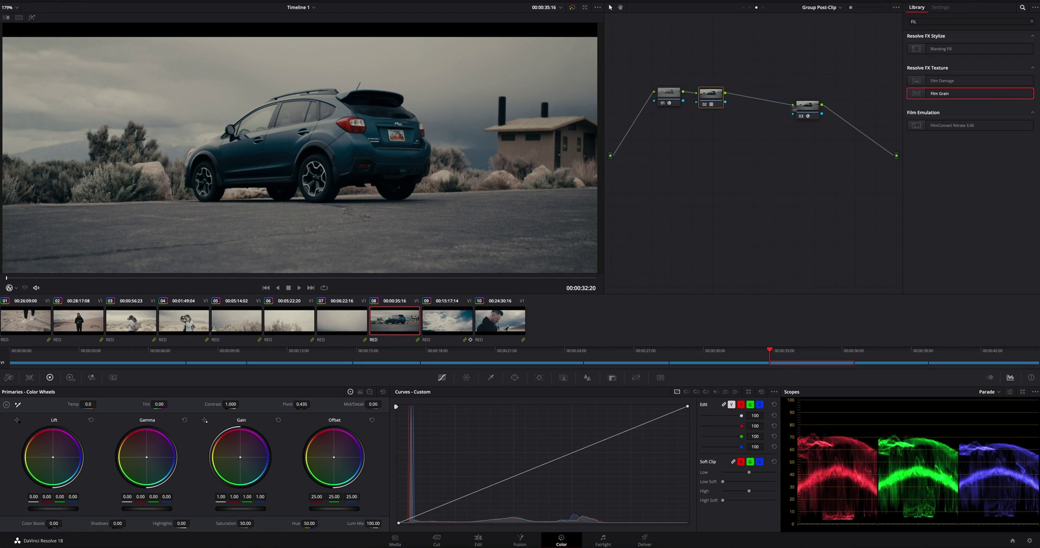
{"action": "left_click_drag", "start_coordinate": [805, 107], "coordinate": [752, 97]}
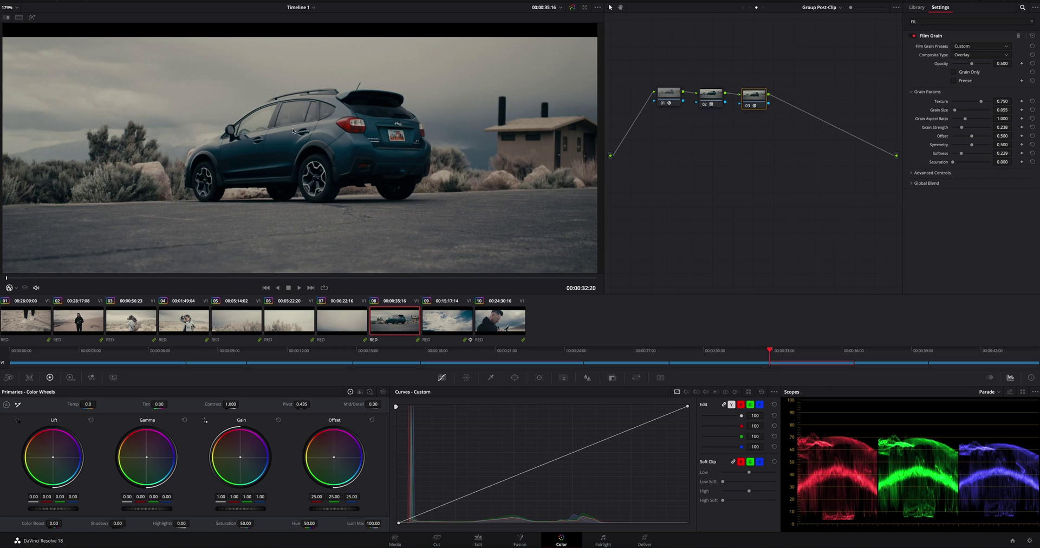
Raise Grain Strength to about 0.688, then delete the Film Grain node.
{"action": "scroll", "coordinate": [292, 131], "scroll_direction": "up", "scroll_amount": 10}
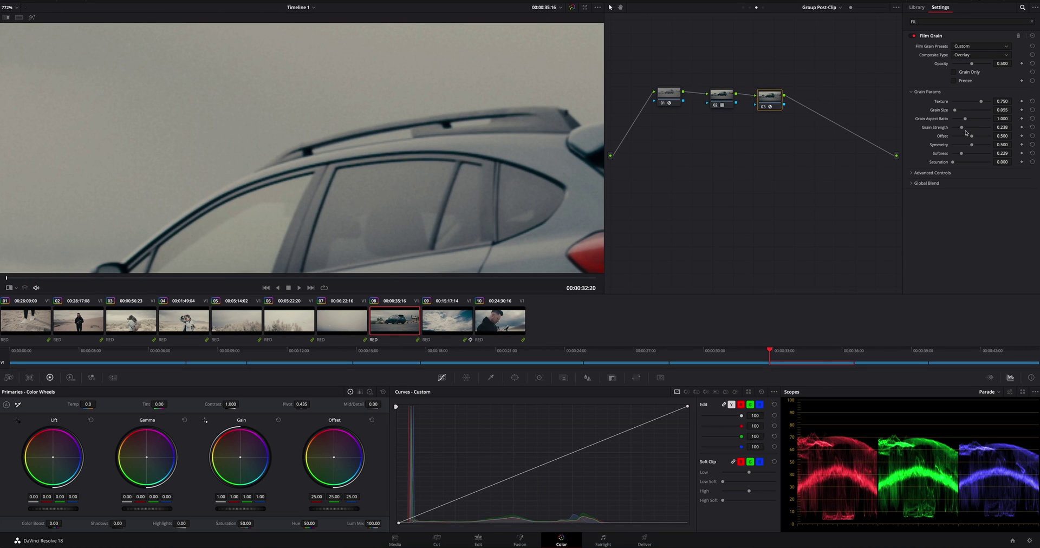
{"action": "left_click_drag", "start_coordinate": [965, 129], "coordinate": [976, 129]}
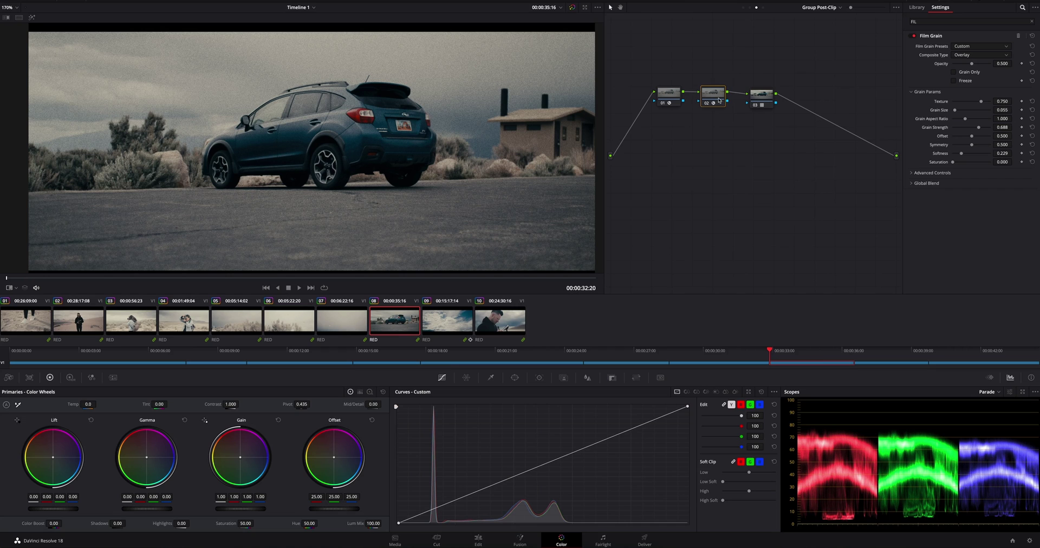
{"action": "key", "text": "Delete"}
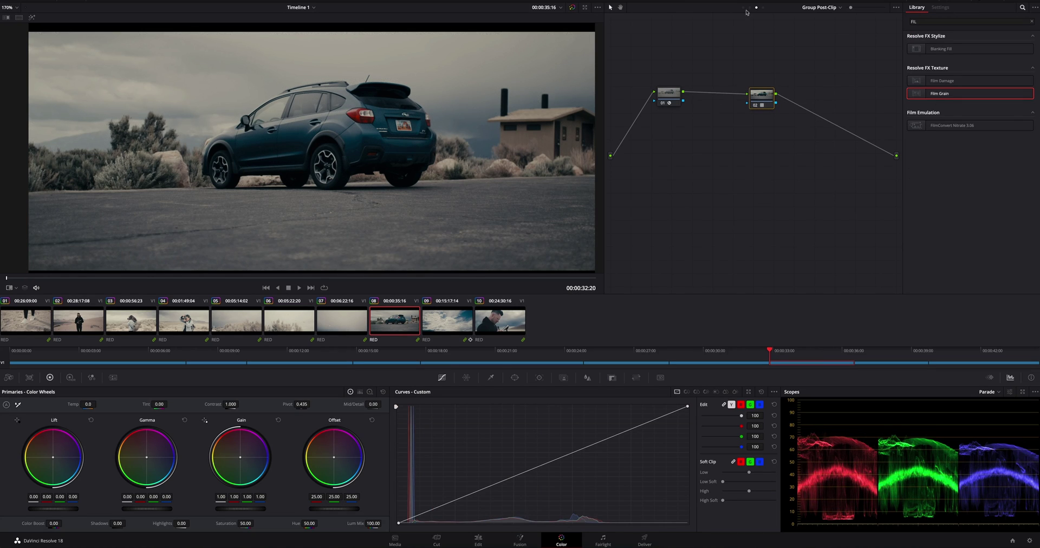
Show the RED group's Pre-Clip node graph with its single node 01.
{"action": "left_click", "coordinate": [744, 8]}
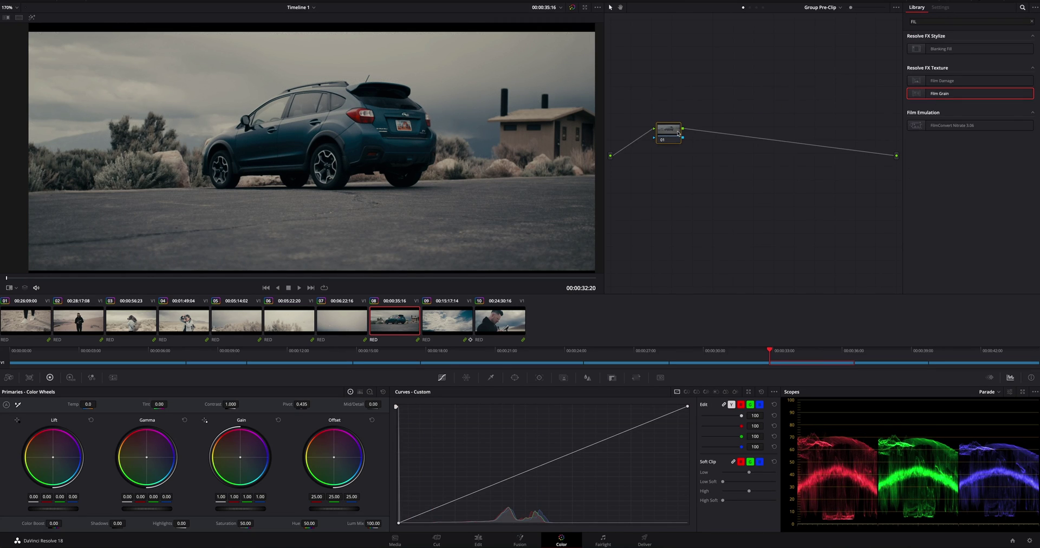